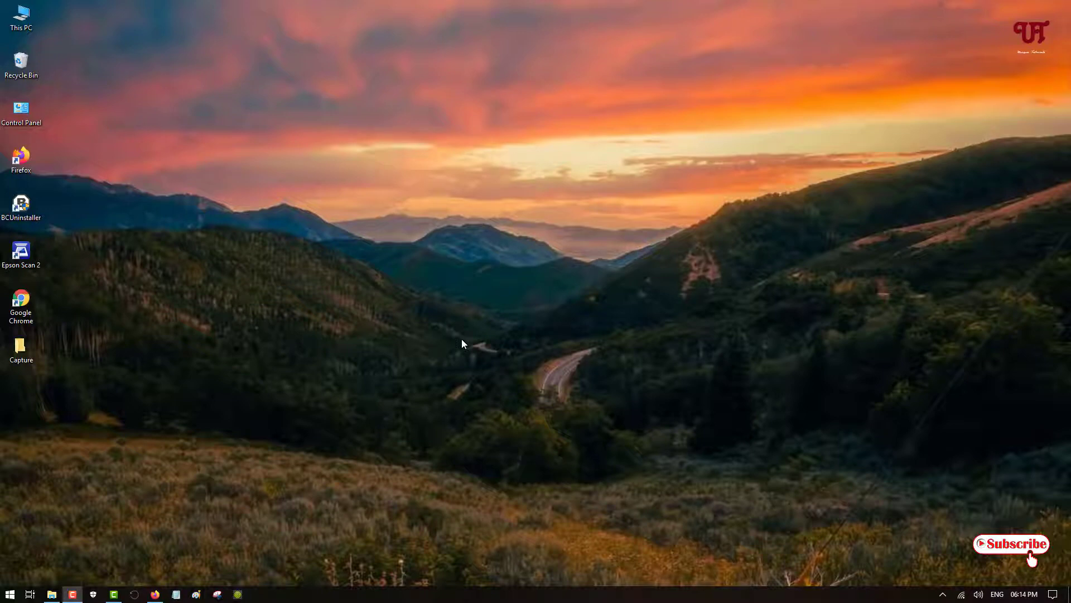
Step: Open the Downloads folder, preview the SumatraPDF-3.2-64-install installer without installing it, and minimize the folder window
{"action": "key", "text": "End"}
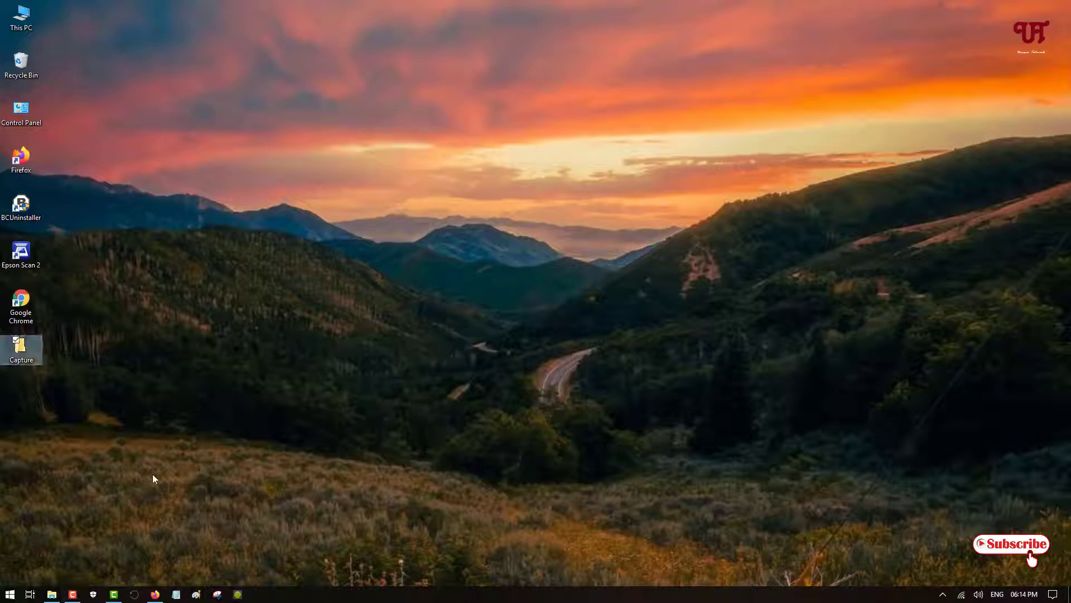
{"action": "left_click", "coordinate": [52, 593]}
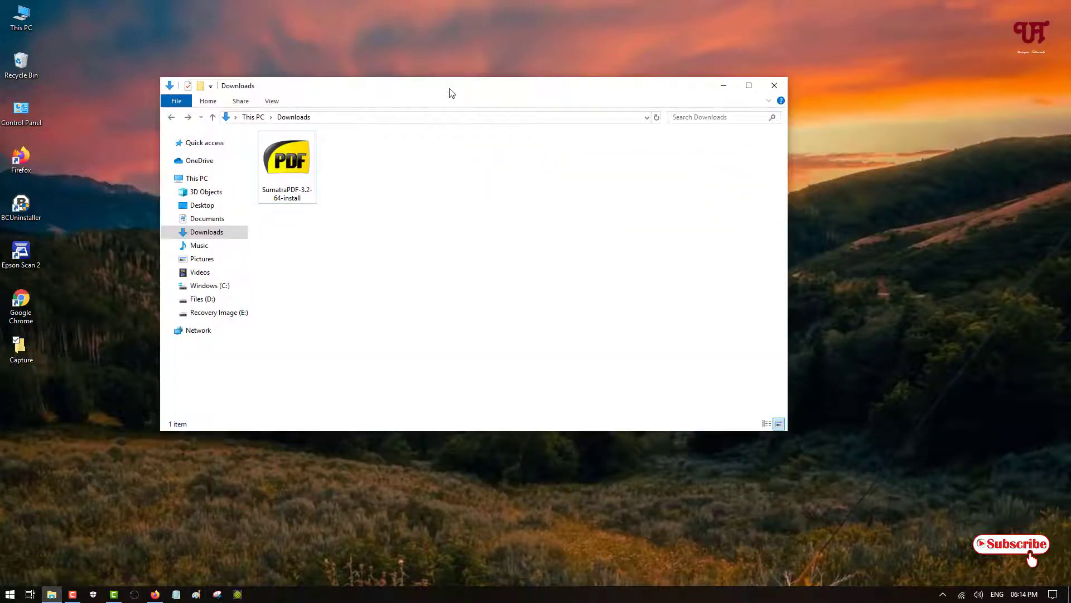
{"action": "left_click_drag", "start_coordinate": [451, 92], "coordinate": [500, 87]}
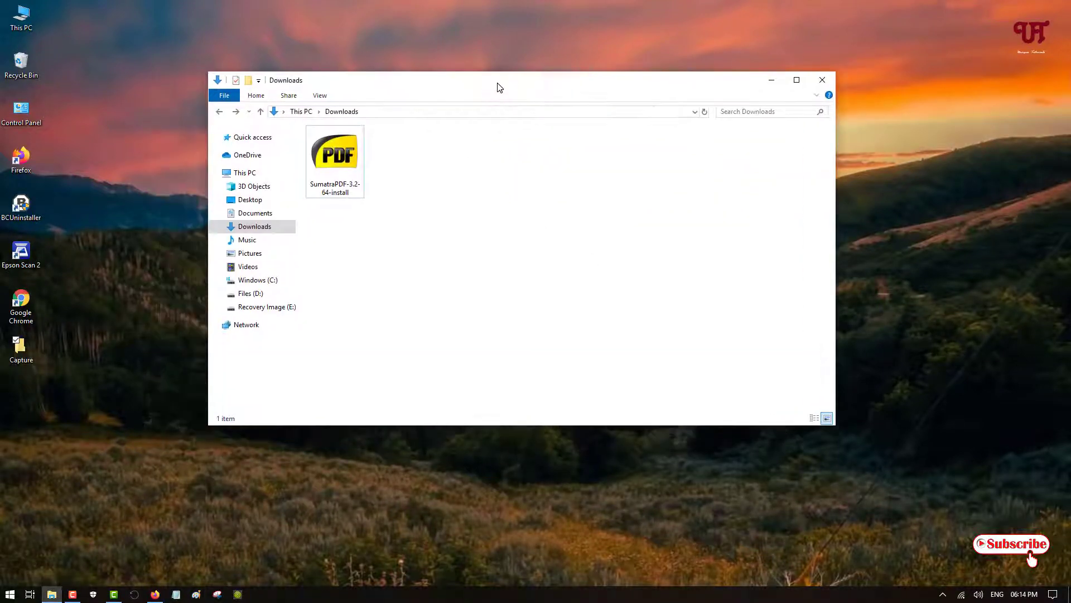
{"action": "left_click", "coordinate": [334, 171]}
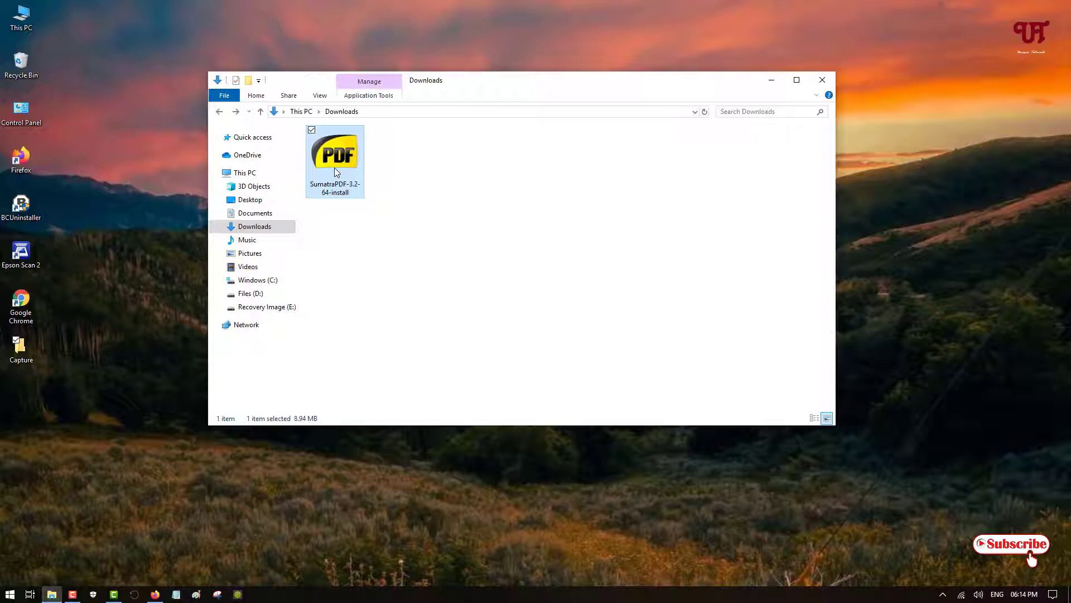
{"action": "double_click", "coordinate": [336, 171]}
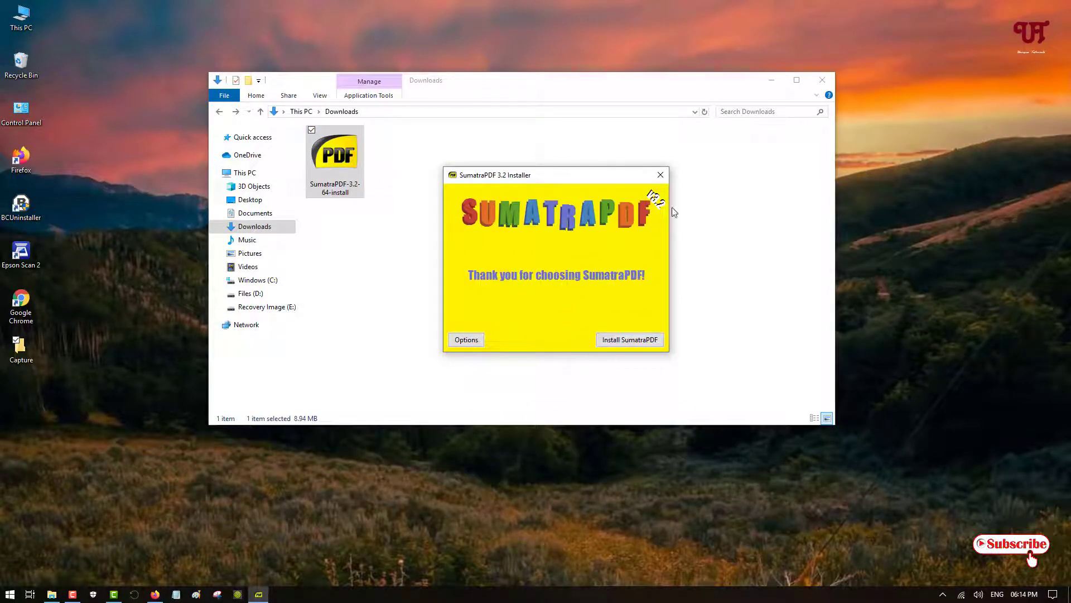
{"action": "left_click", "coordinate": [660, 175]}
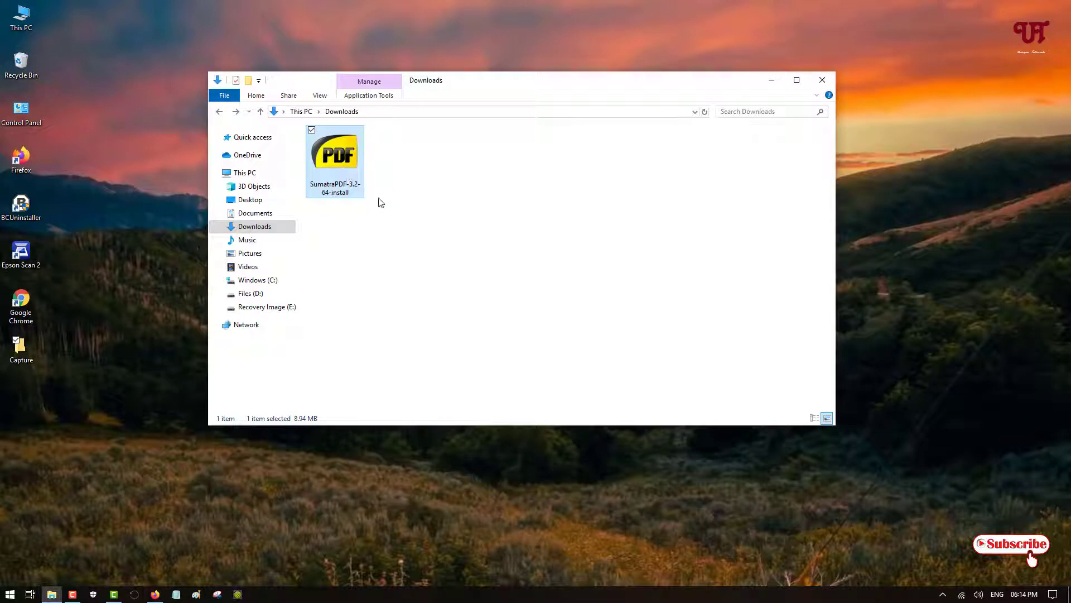
{"action": "left_click", "coordinate": [383, 206]}
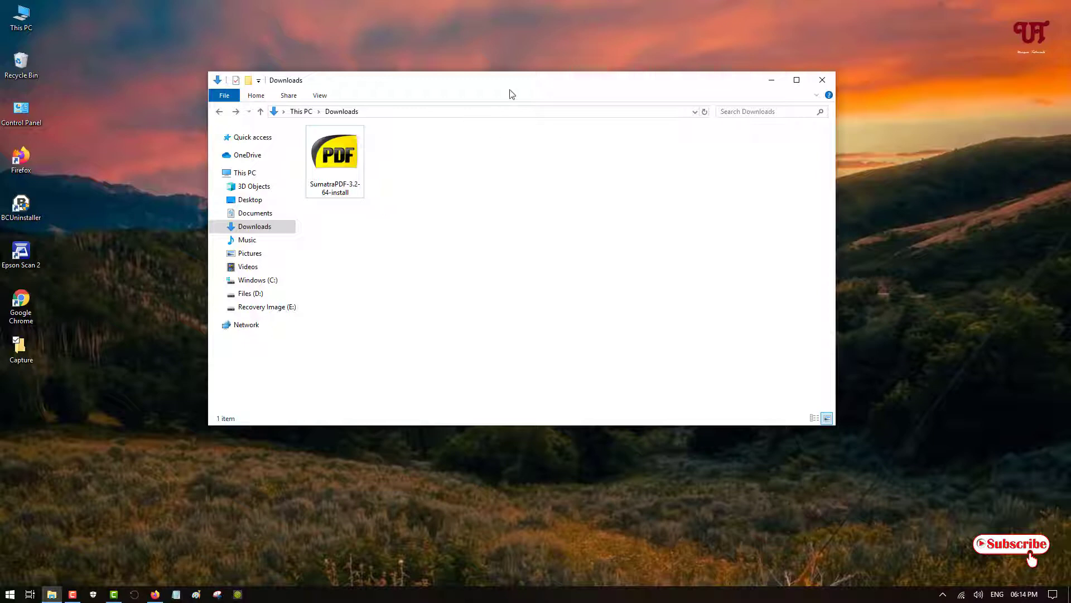
{"action": "mouse_move", "coordinate": [513, 89]}
{"action": "left_mouse_down"}
{"action": "mouse_move", "coordinate": [483, 91]}
{"action": "mouse_move", "coordinate": [504, 101]}
{"action": "left_mouse_up"}
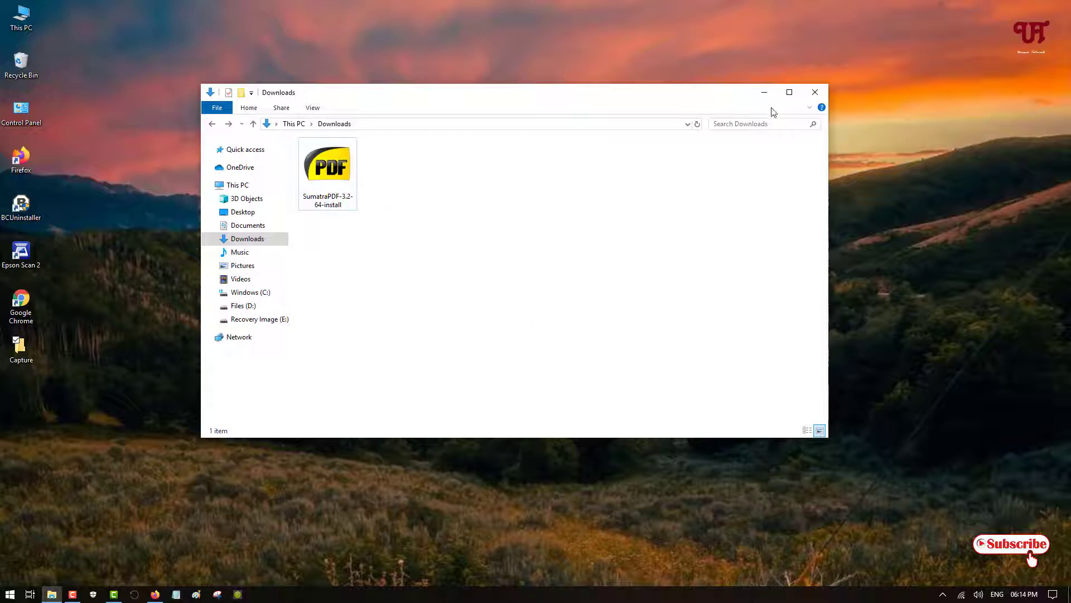
{"action": "left_click", "coordinate": [765, 93]}
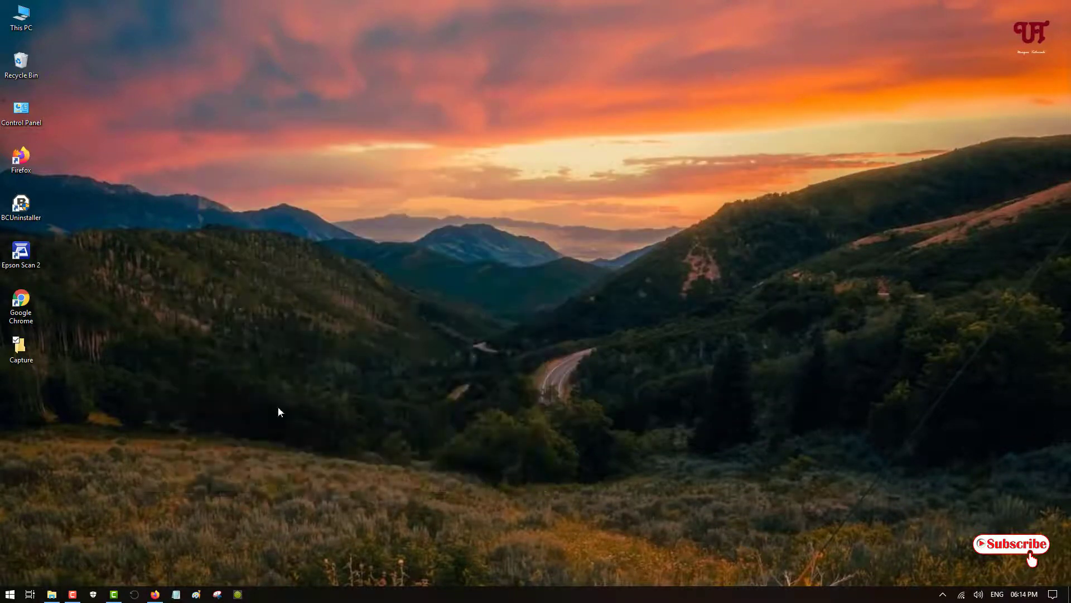
Step: Switch to Firefox, view the CNET download page for Evalaze from the "evalaze" search results, and close the browser
{"action": "left_click", "coordinate": [155, 594]}
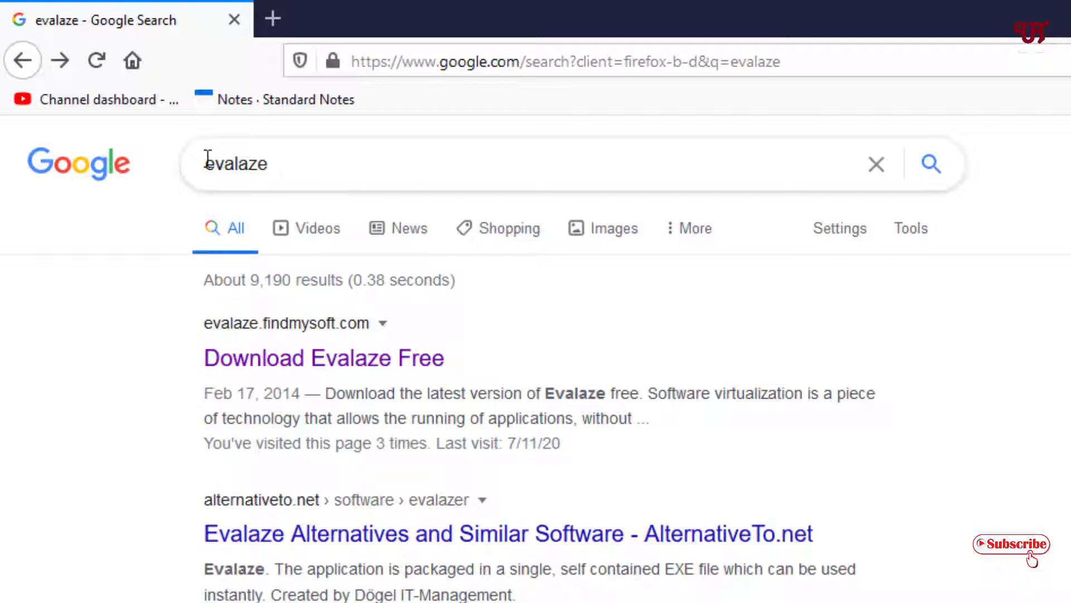
{"action": "double_click", "coordinate": [269, 169]}
{"action": "left_click_drag", "start_coordinate": [269, 169], "coordinate": [246, 176]}
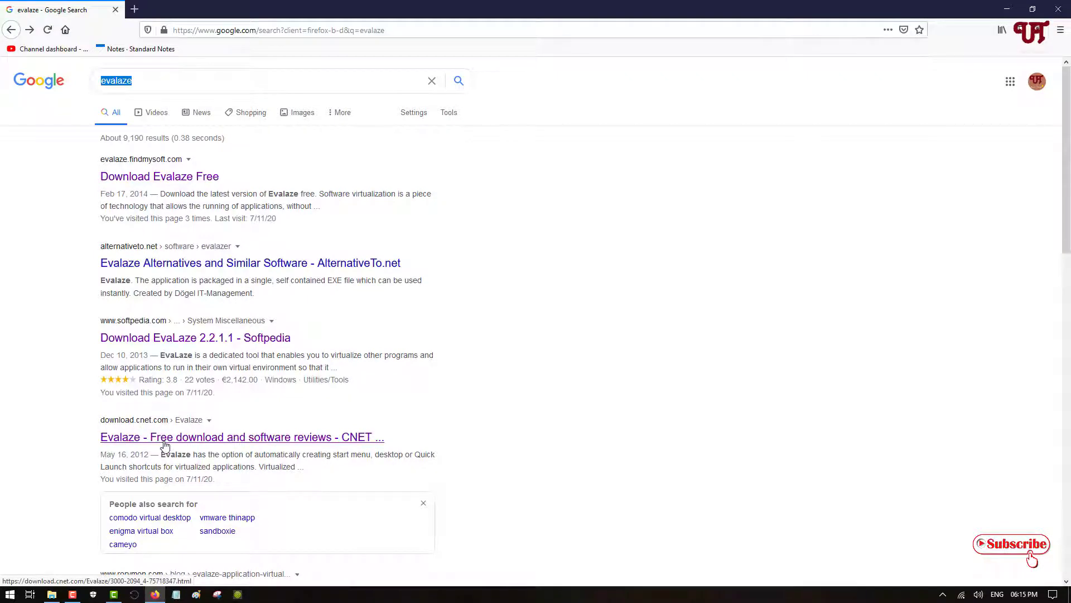
{"action": "left_click", "coordinate": [165, 438]}
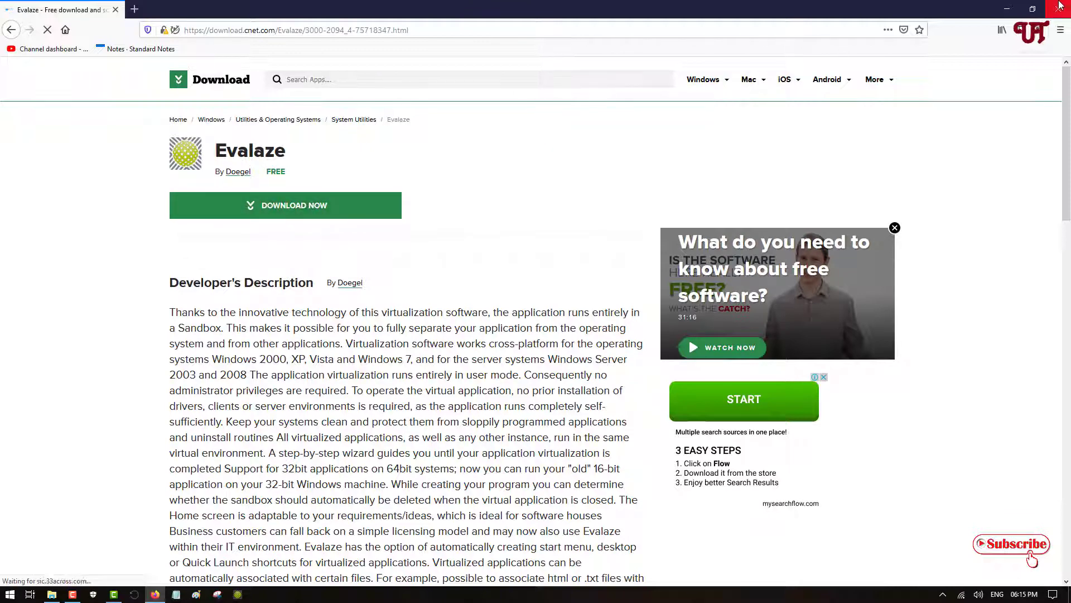
{"action": "left_click", "coordinate": [1067, 6]}
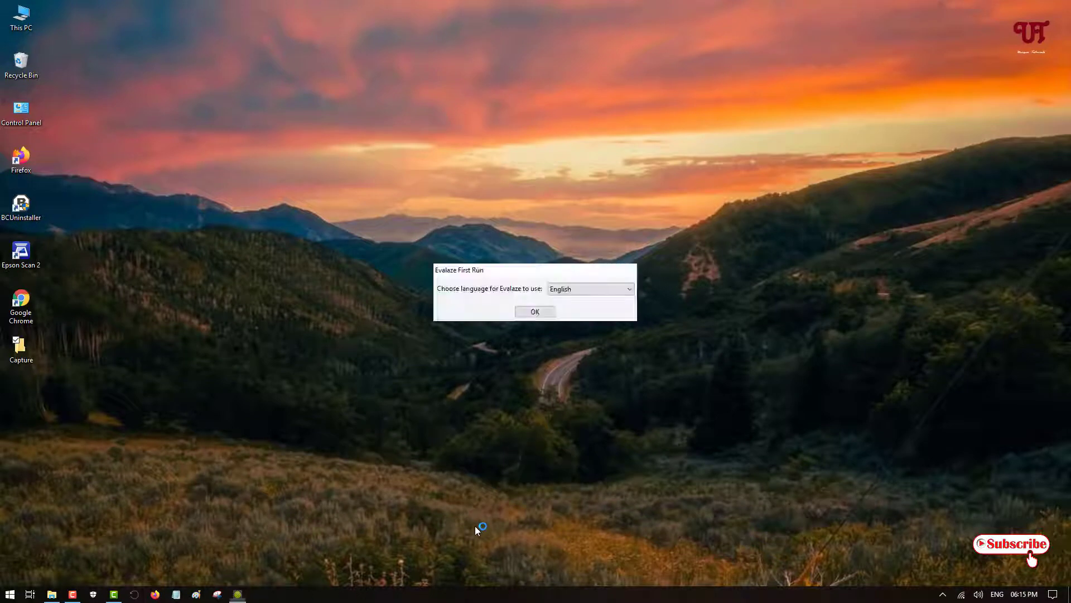
Step: Complete the Evalaze first run with English as the language and accept the licence agreement
{"action": "left_click", "coordinate": [534, 312]}
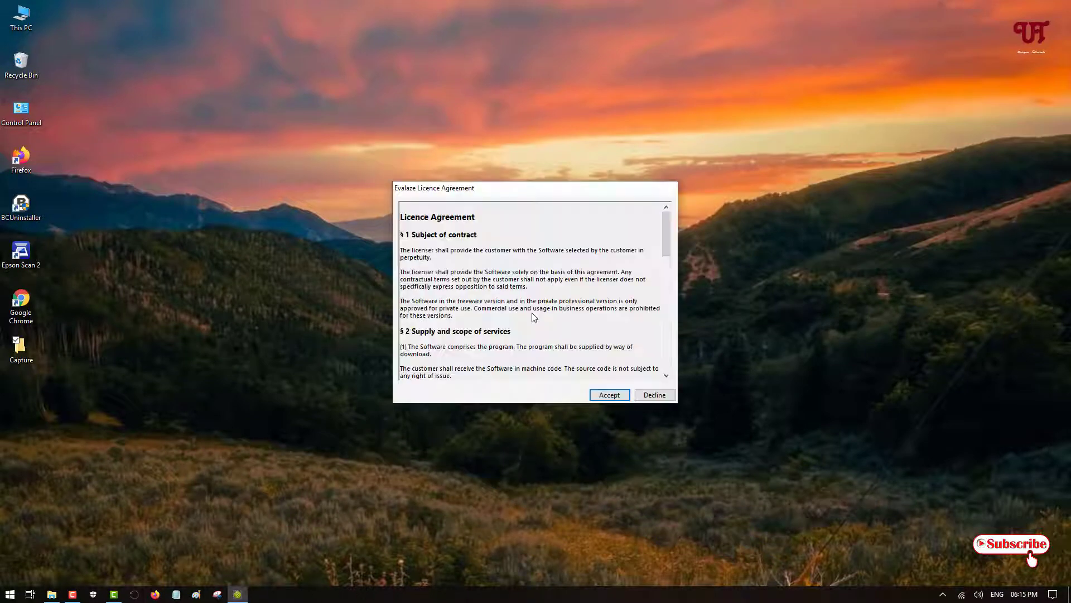
{"action": "left_click", "coordinate": [616, 398]}
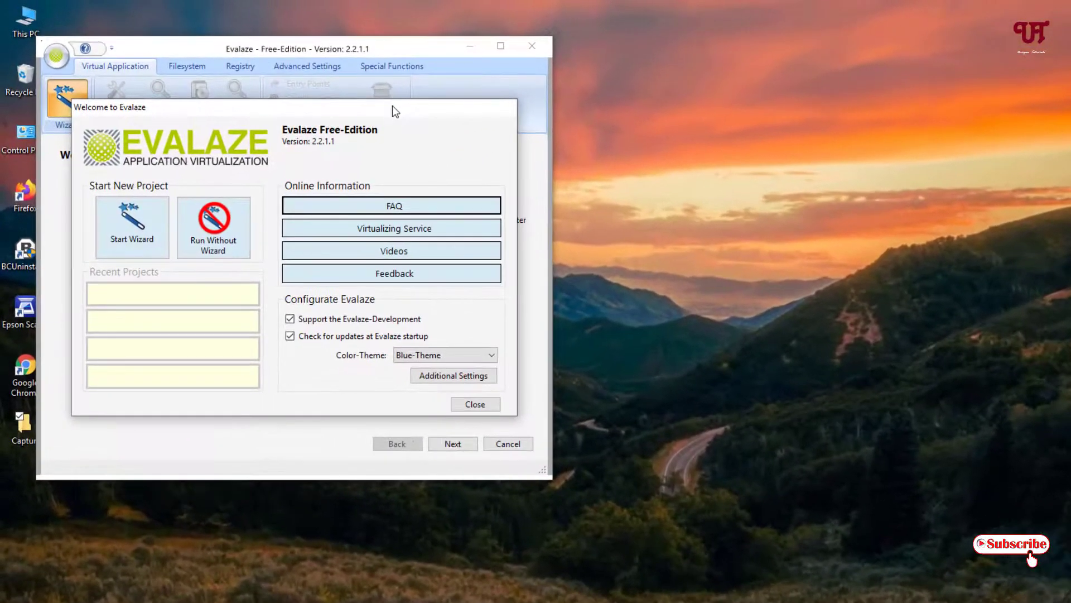
Step: Start a new project with the wizard from the Evalaze welcome window and reposition the main window on the desktop
{"action": "left_click_drag", "start_coordinate": [344, 92], "coordinate": [644, 150]}
{"action": "left_click_drag", "start_coordinate": [726, 170], "coordinate": [811, 191]}
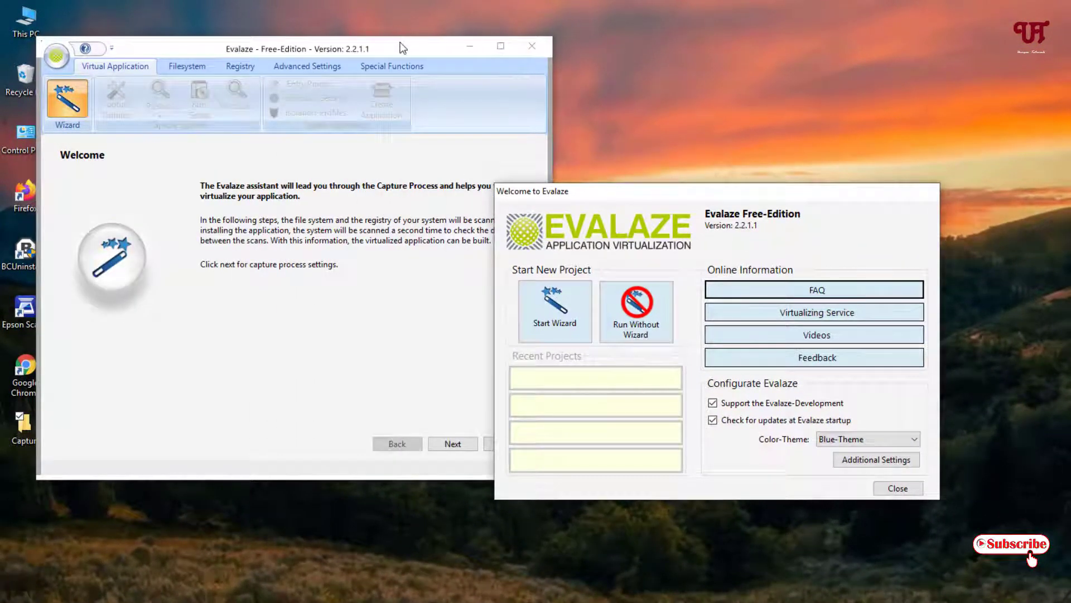
{"action": "left_click", "coordinate": [527, 58]}
{"action": "left_click_drag", "start_coordinate": [685, 200], "coordinate": [607, 193]}
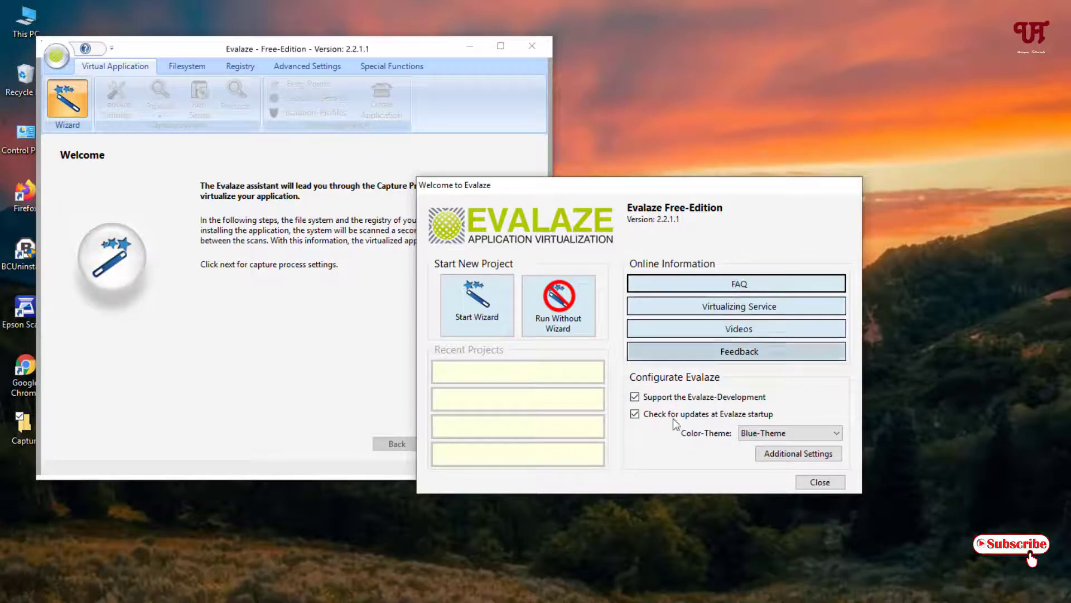
{"action": "left_click", "coordinate": [475, 313]}
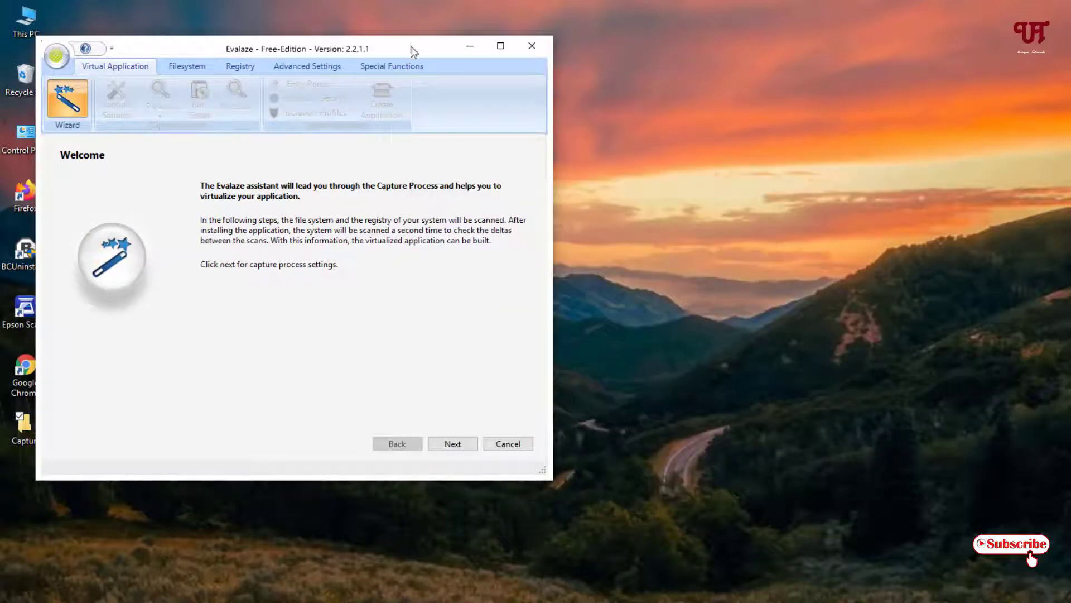
{"action": "left_click_drag", "start_coordinate": [412, 49], "coordinate": [798, 104]}
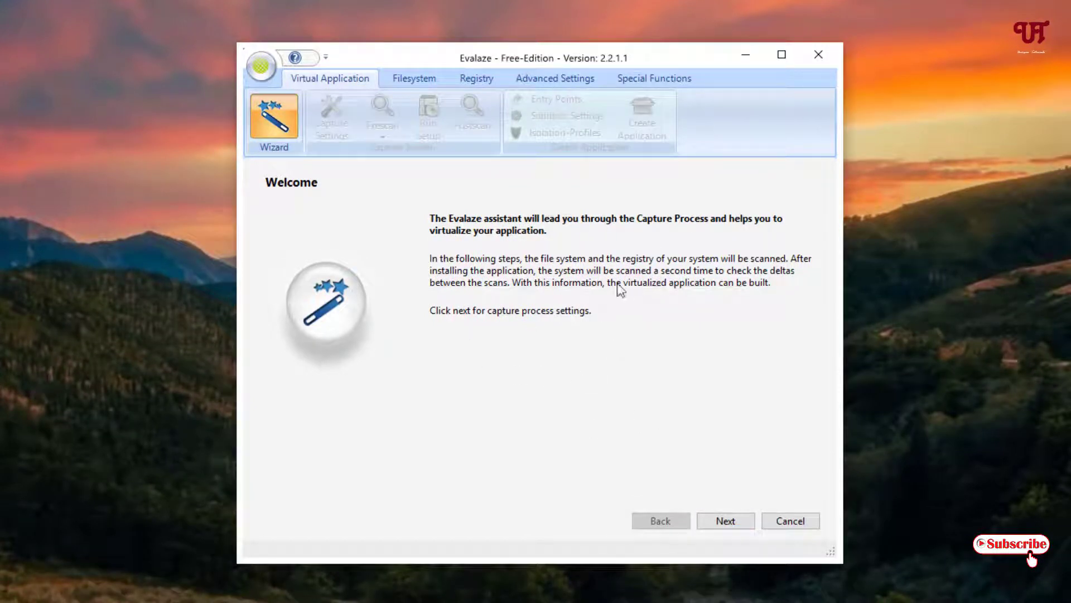
Step: Proceed to the capture settings and name the application to be virtualized "sumatrapdf"
{"action": "left_click", "coordinate": [724, 523]}
{"action": "left_click", "coordinate": [483, 236]}
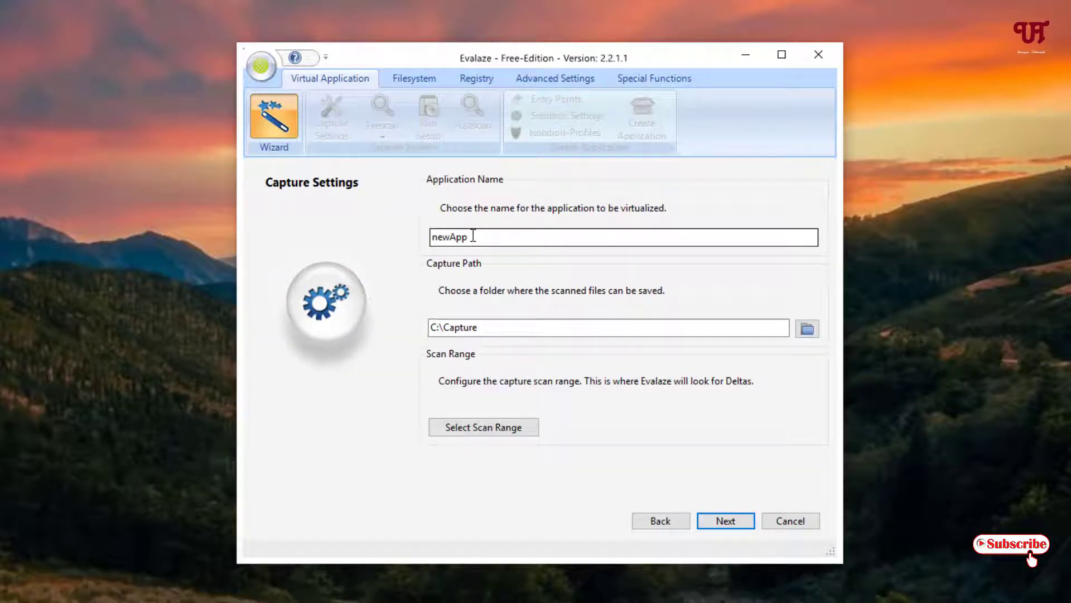
{"action": "left_click_drag", "start_coordinate": [478, 239], "coordinate": [426, 238]}
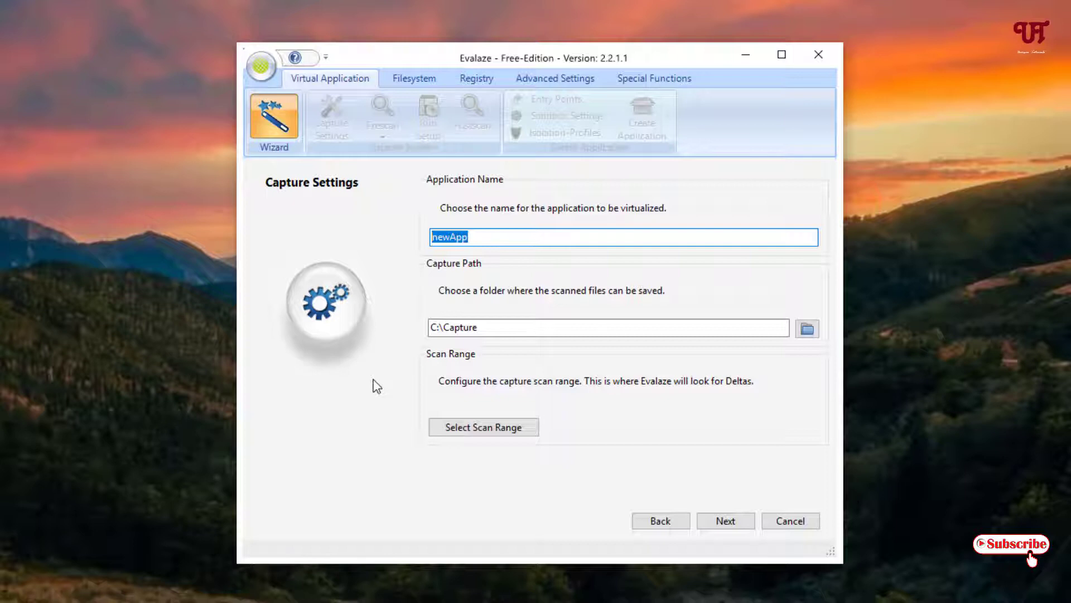
{"action": "type", "text": "sumatrapdf"}
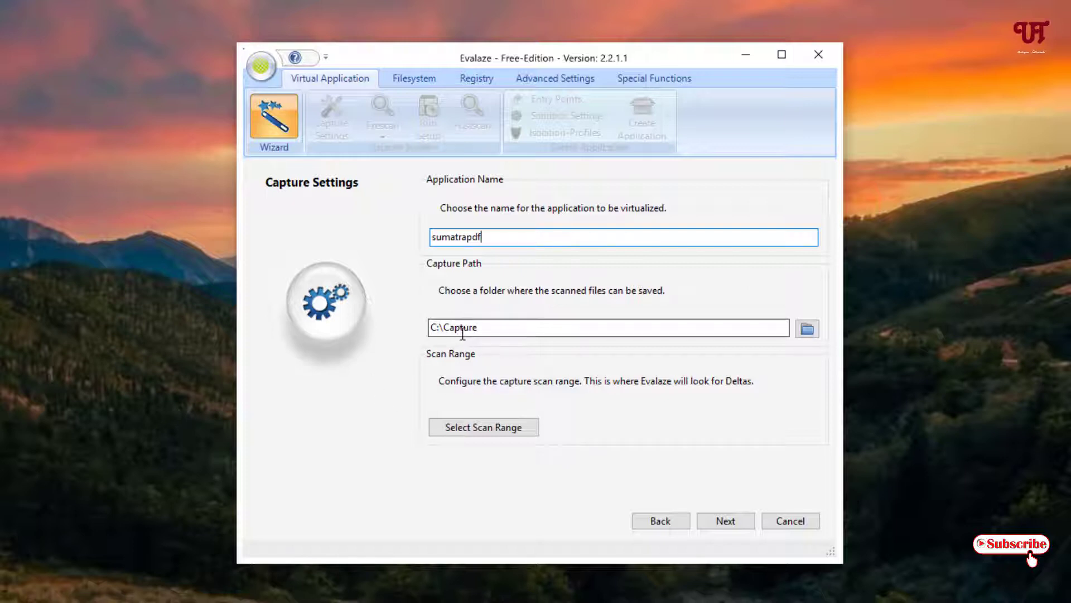
Step: Set the capture path to the Capture folder on the desktop and run the prescan
{"action": "left_click", "coordinate": [806, 329]}
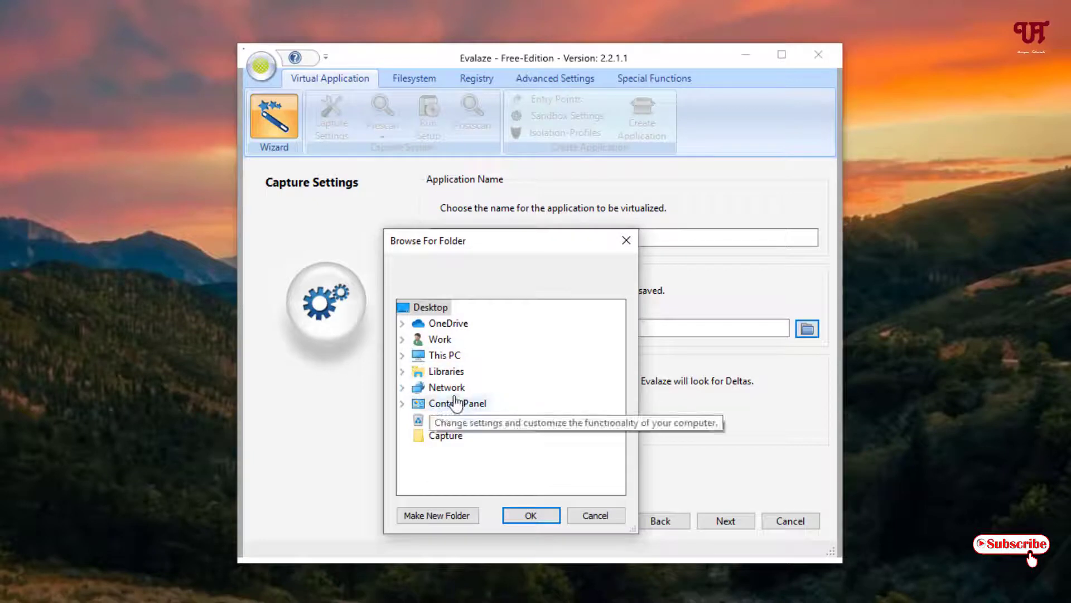
{"action": "left_click_drag", "start_coordinate": [516, 247], "coordinate": [421, 211]}
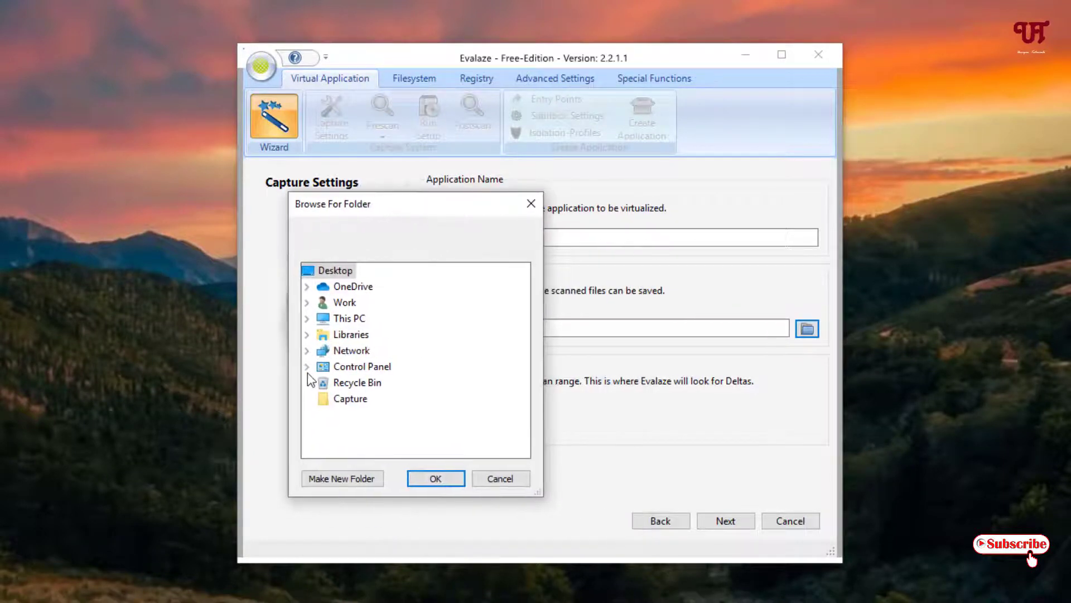
{"action": "left_click", "coordinate": [350, 399]}
{"action": "left_click", "coordinate": [435, 478]}
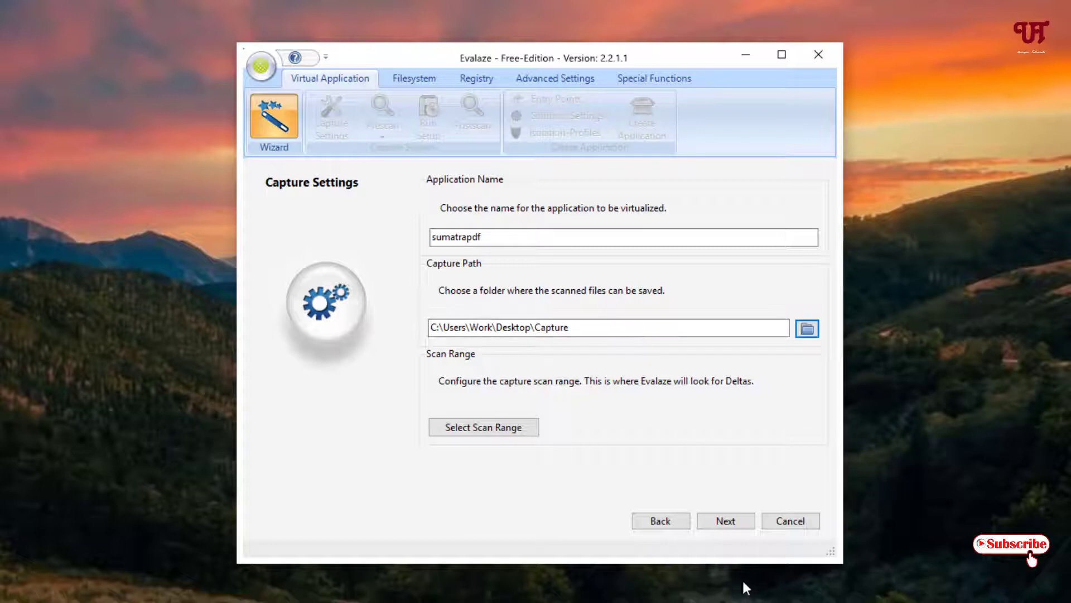
{"action": "left_click", "coordinate": [719, 520]}
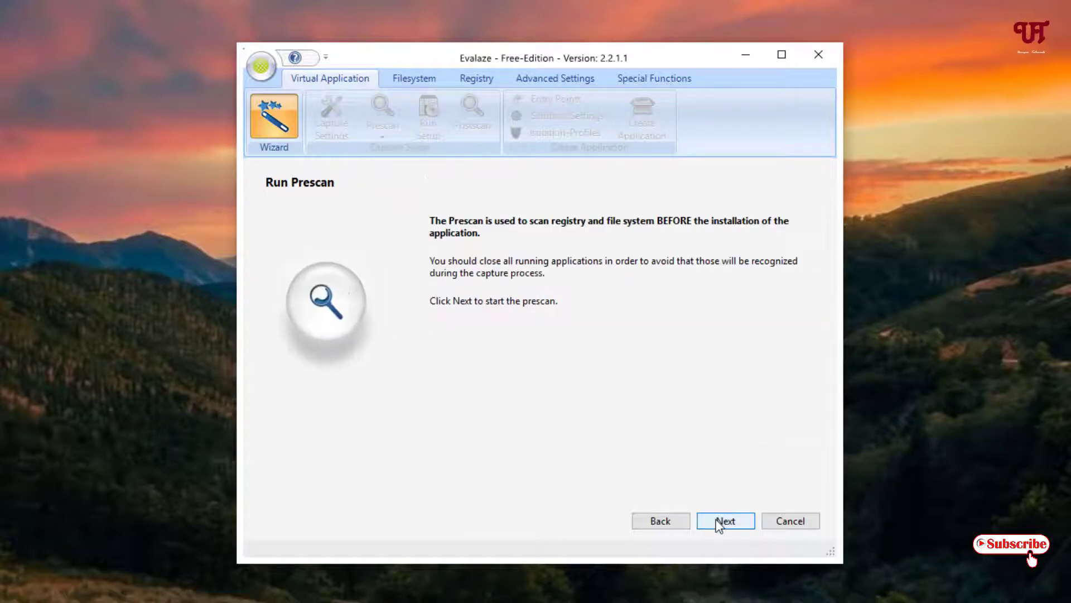
{"action": "left_click", "coordinate": [718, 521]}
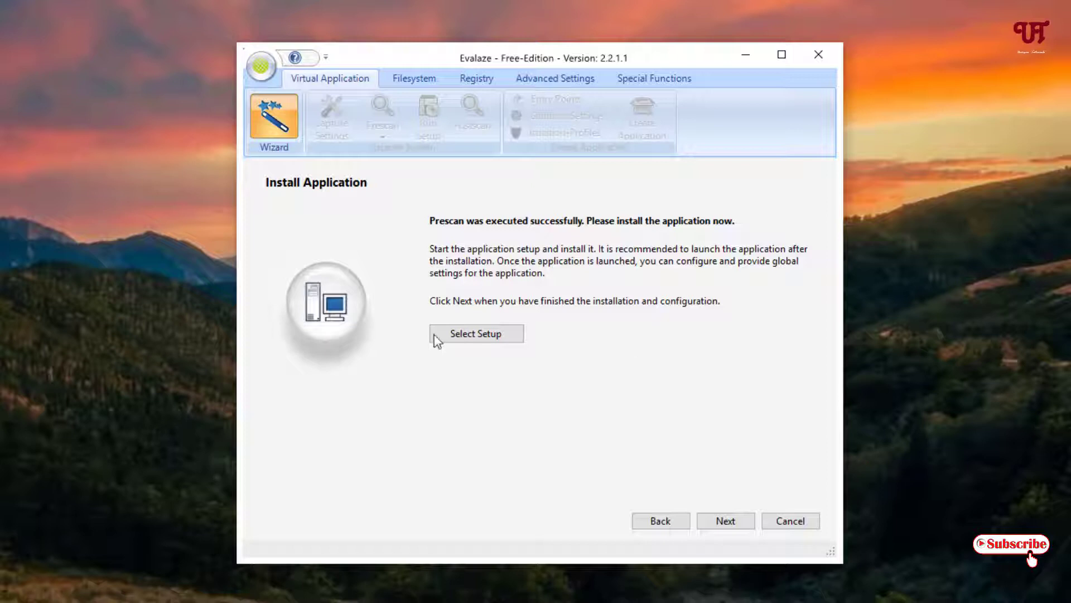
Step: Select SumatraPDF-3.2-64-install from the Downloads folder as the setup and launch it
{"action": "left_click", "coordinate": [472, 335]}
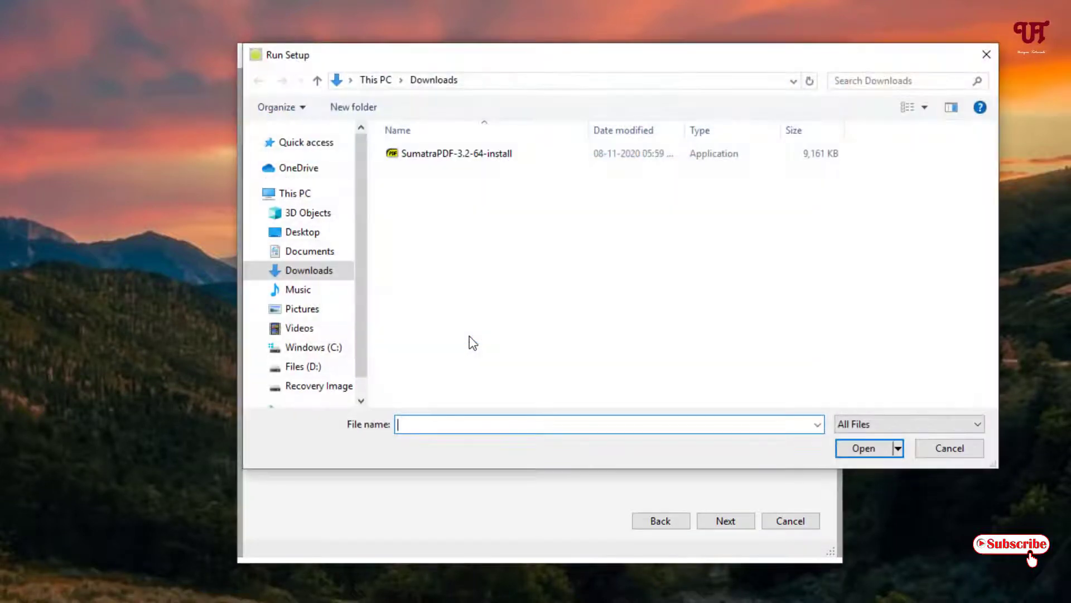
{"action": "left_click_drag", "start_coordinate": [529, 63], "coordinate": [245, 65]}
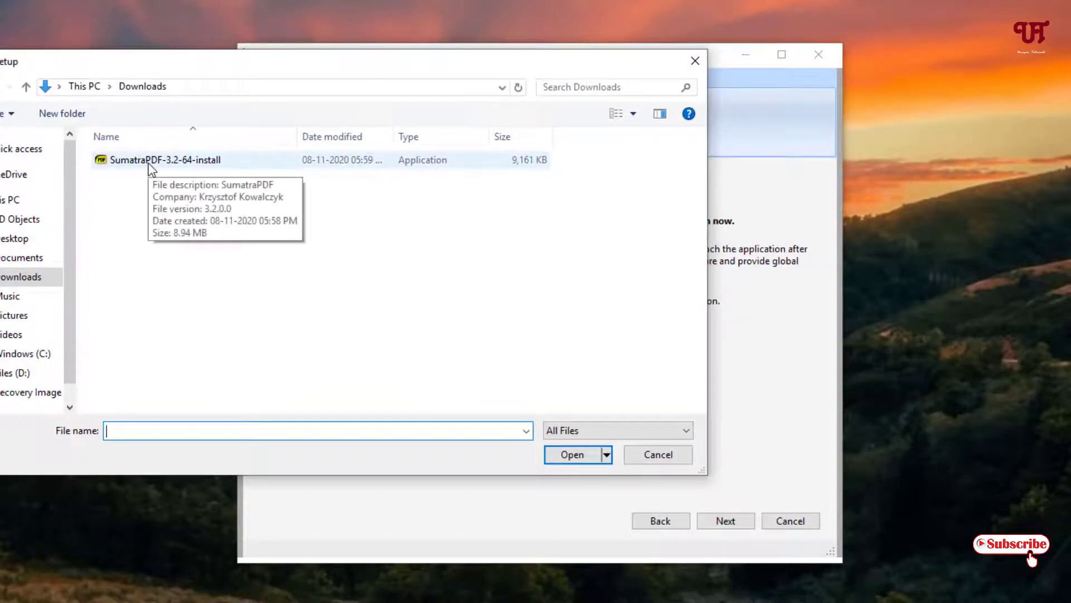
{"action": "left_click_drag", "start_coordinate": [218, 65], "coordinate": [204, 89]}
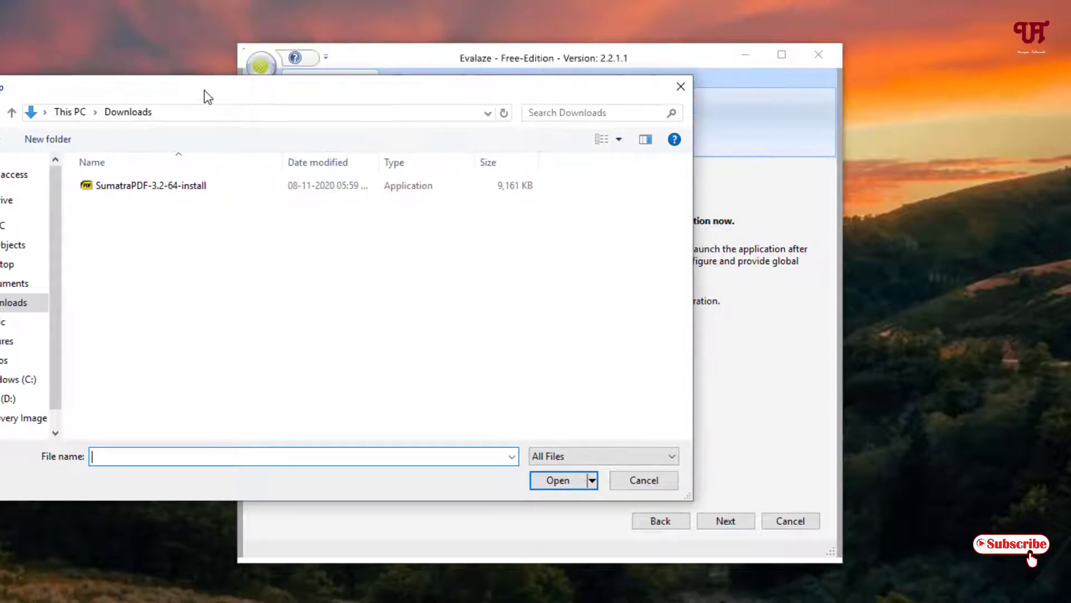
{"action": "left_click", "coordinate": [124, 193]}
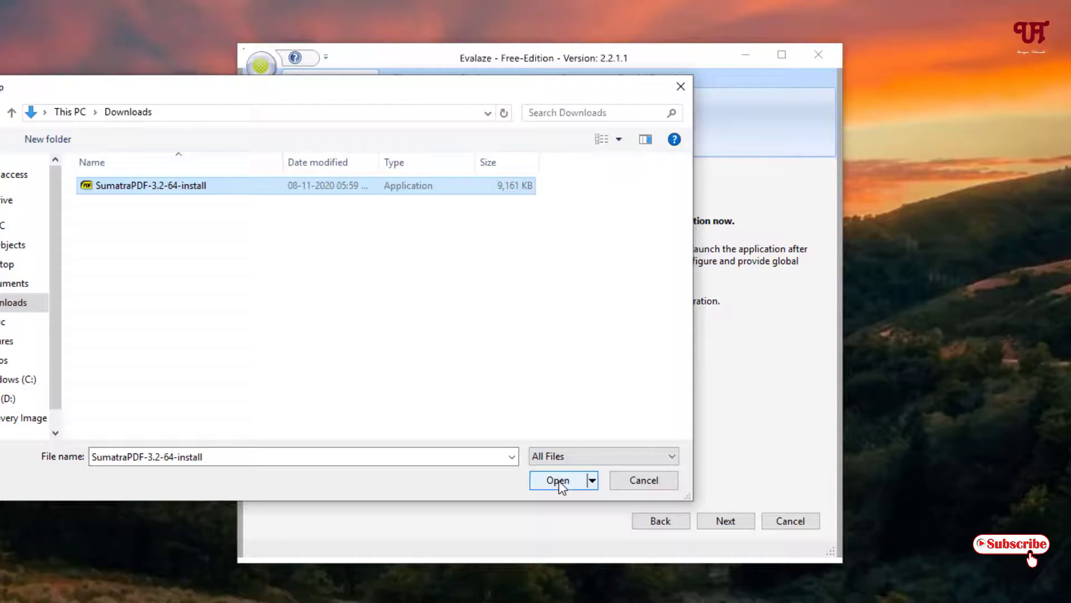
{"action": "left_click", "coordinate": [560, 483]}
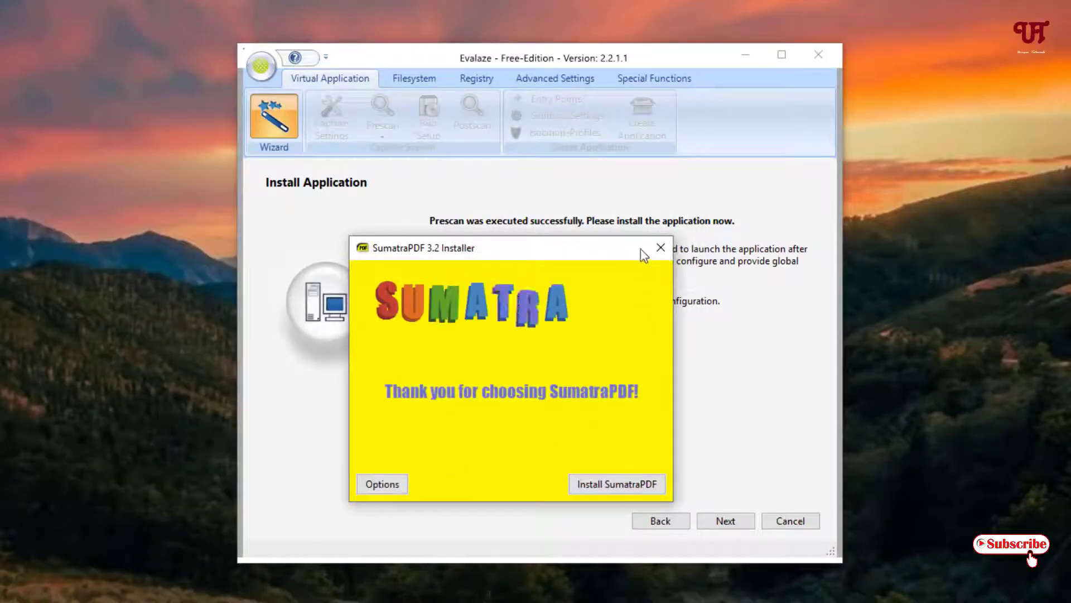
Step: Arrange the SumatraPDF installer window beside the Evalaze window so that both are fully visible
{"action": "left_click_drag", "start_coordinate": [613, 248], "coordinate": [1070, 178]}
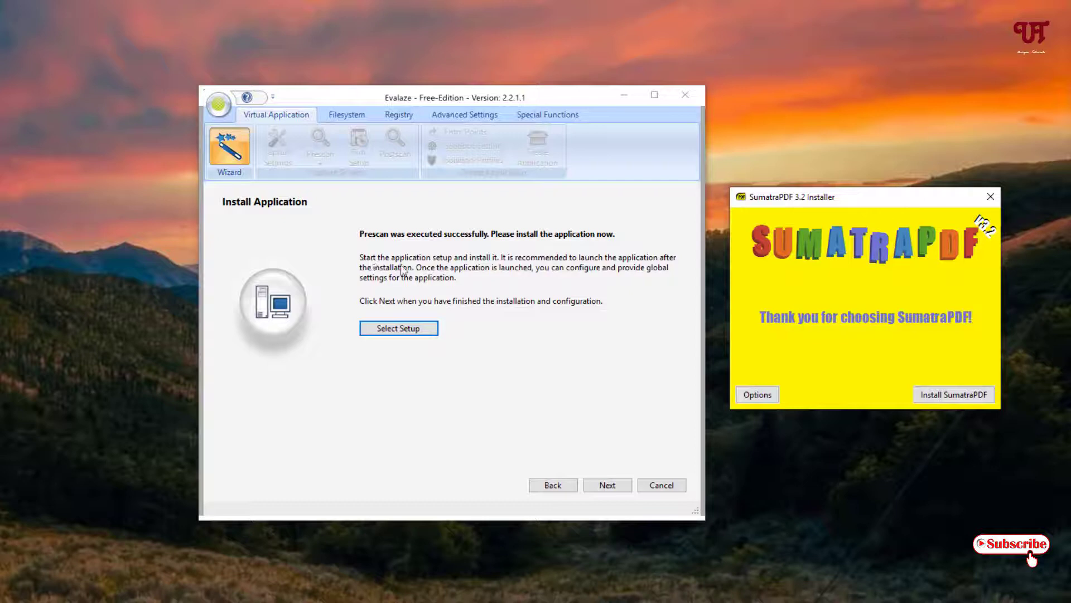
{"action": "left_click_drag", "start_coordinate": [537, 102], "coordinate": [444, 98]}
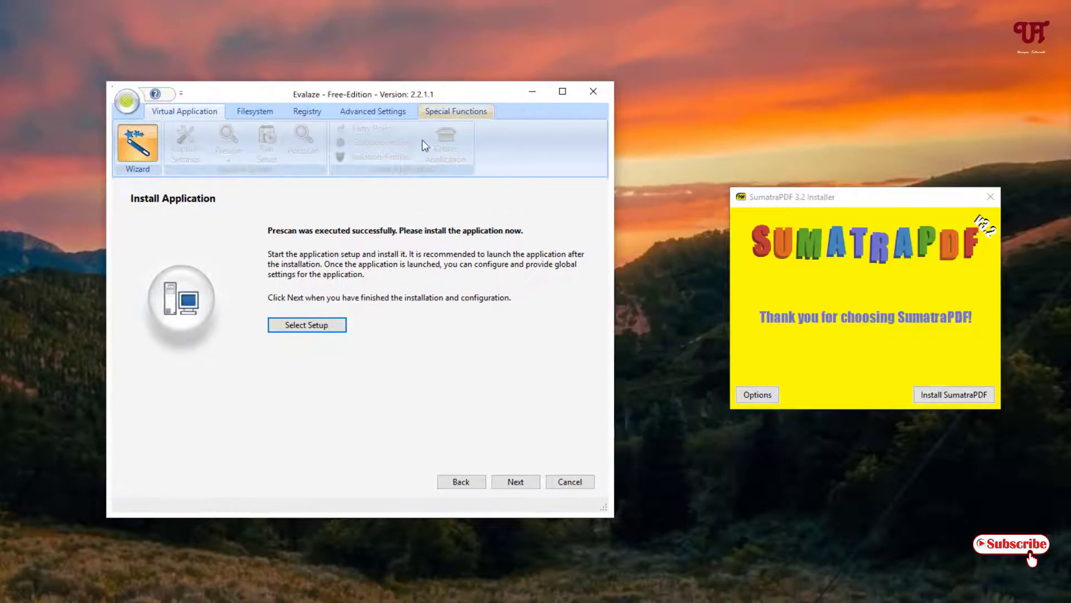
{"action": "left_click_drag", "start_coordinate": [798, 196], "coordinate": [717, 197]}
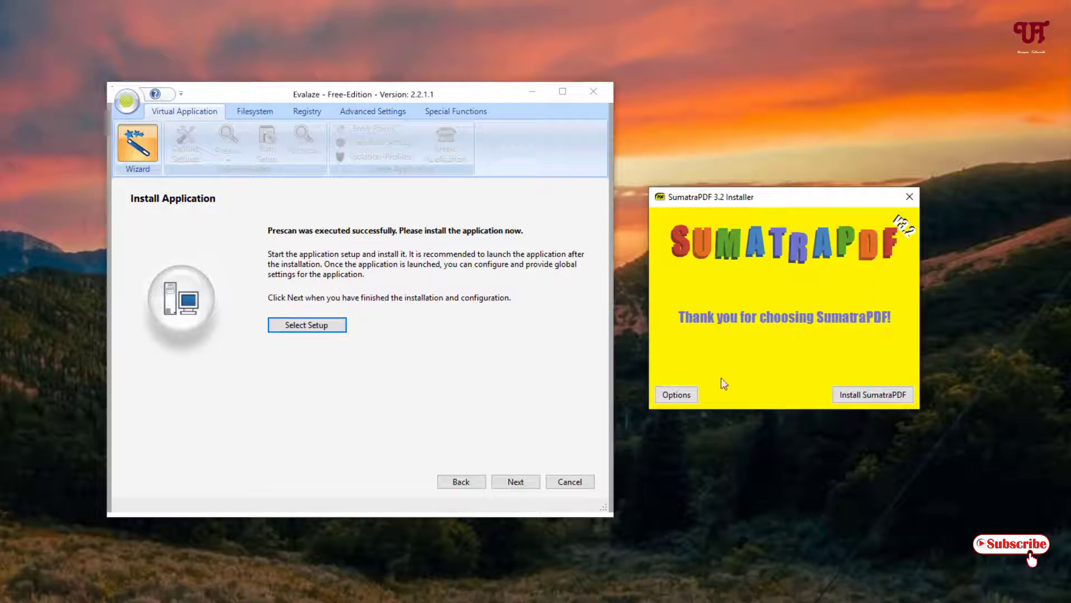
Step: Install SumatraPDF with the default options, start it once, and minimize its window
{"action": "left_click", "coordinate": [864, 397]}
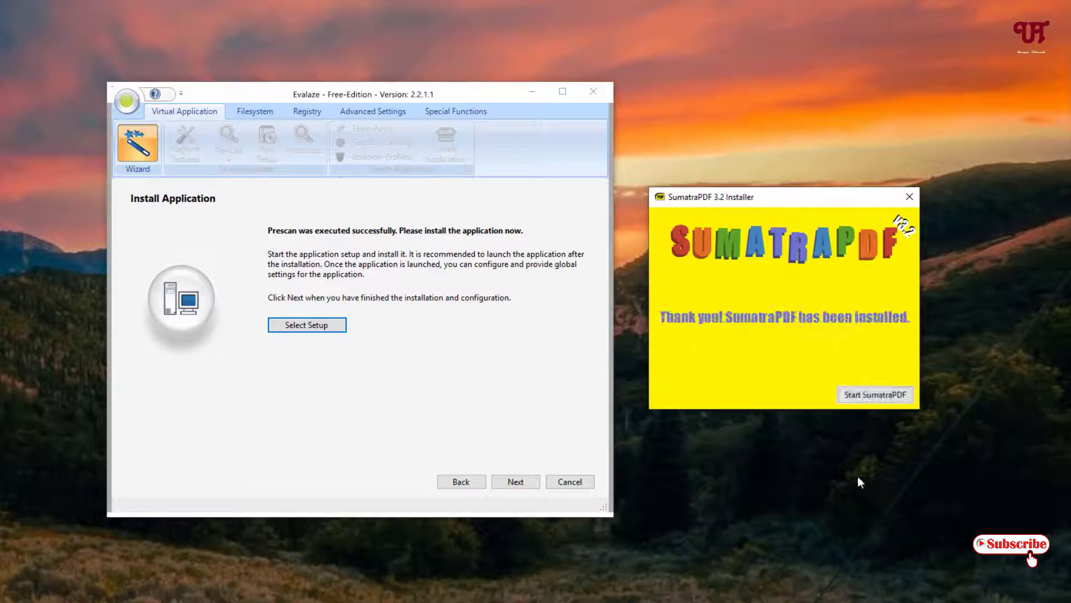
{"action": "left_click", "coordinate": [876, 392]}
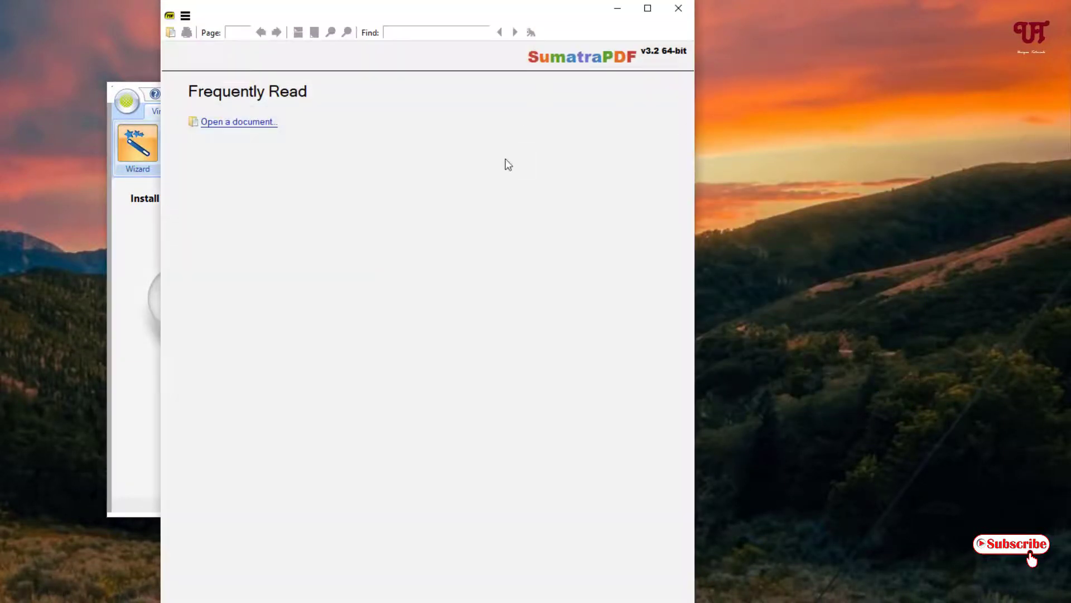
{"action": "left_click", "coordinate": [616, 12]}
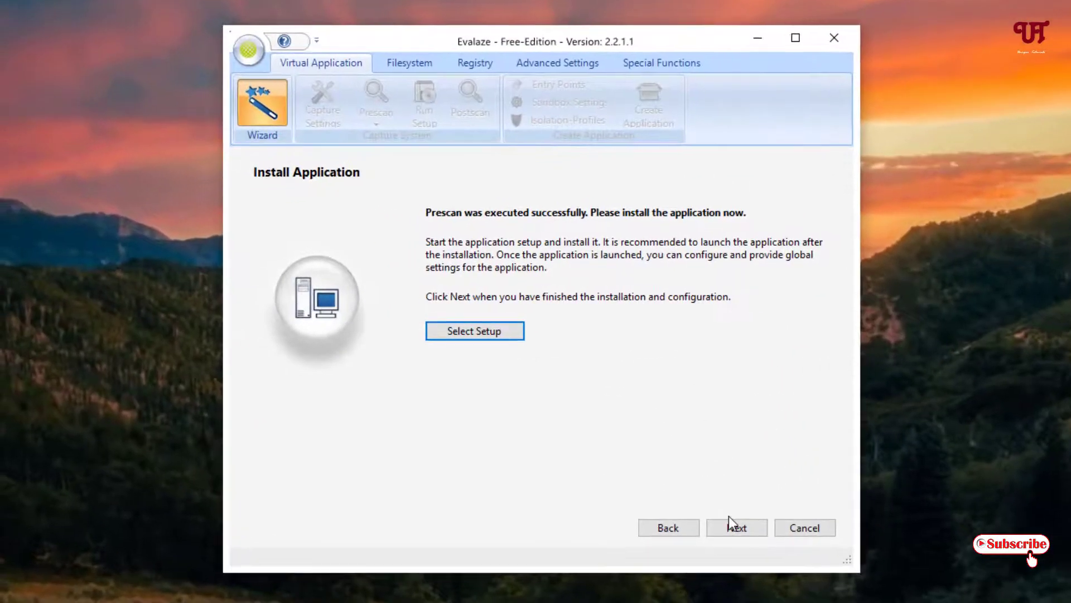
Step: Run the Evalaze postscan and accept the SumatraPDF entry as the application to launch
{"action": "left_click", "coordinate": [738, 530]}
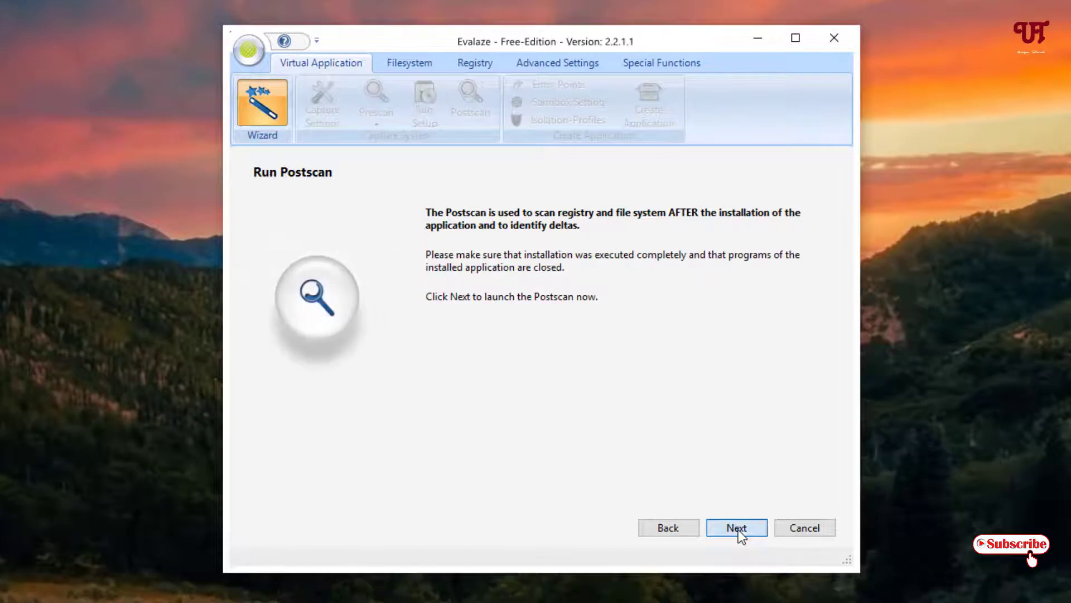
{"action": "left_click", "coordinate": [738, 530]}
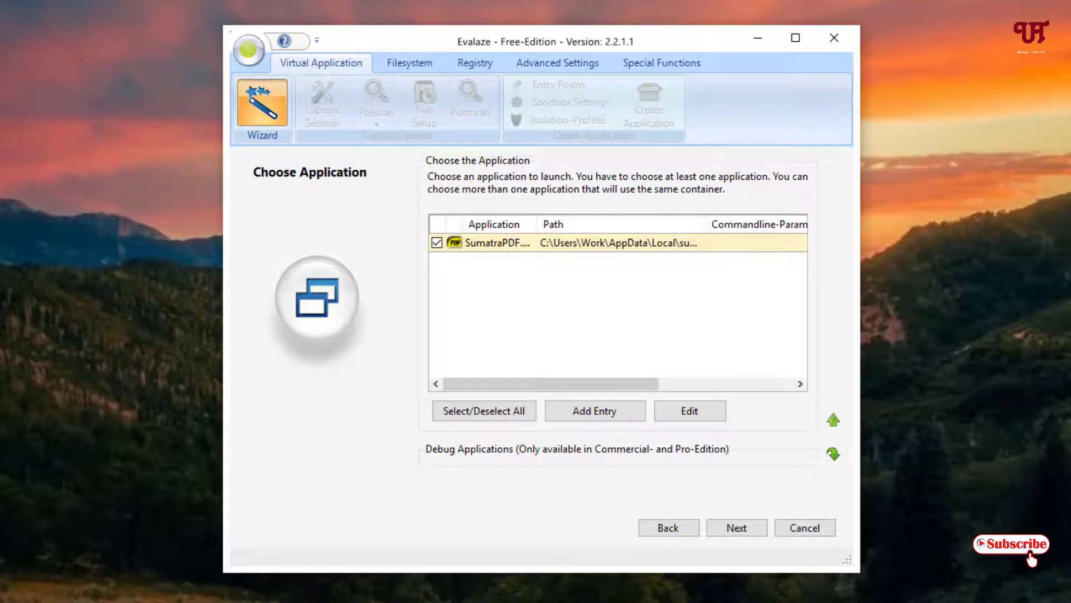
{"action": "left_click", "coordinate": [743, 525]}
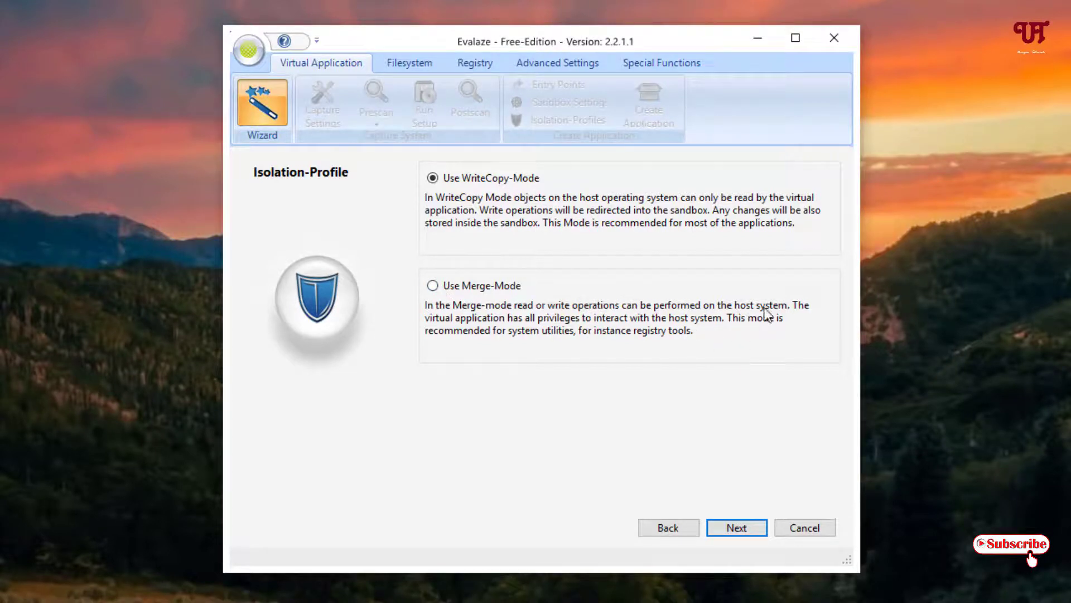
Step: Keep WriteCopy-Mode and the default sandbox settings, and build the virtual application in Capture\sumatrapdf\Output with Save Project enabled
{"action": "left_click", "coordinate": [738, 530]}
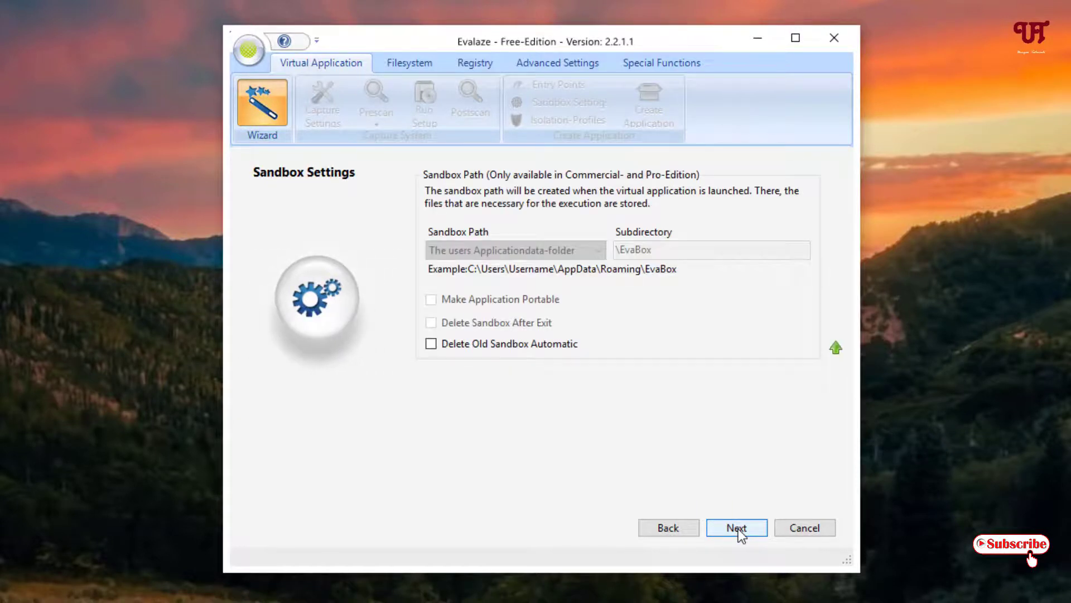
{"action": "left_click", "coordinate": [738, 529]}
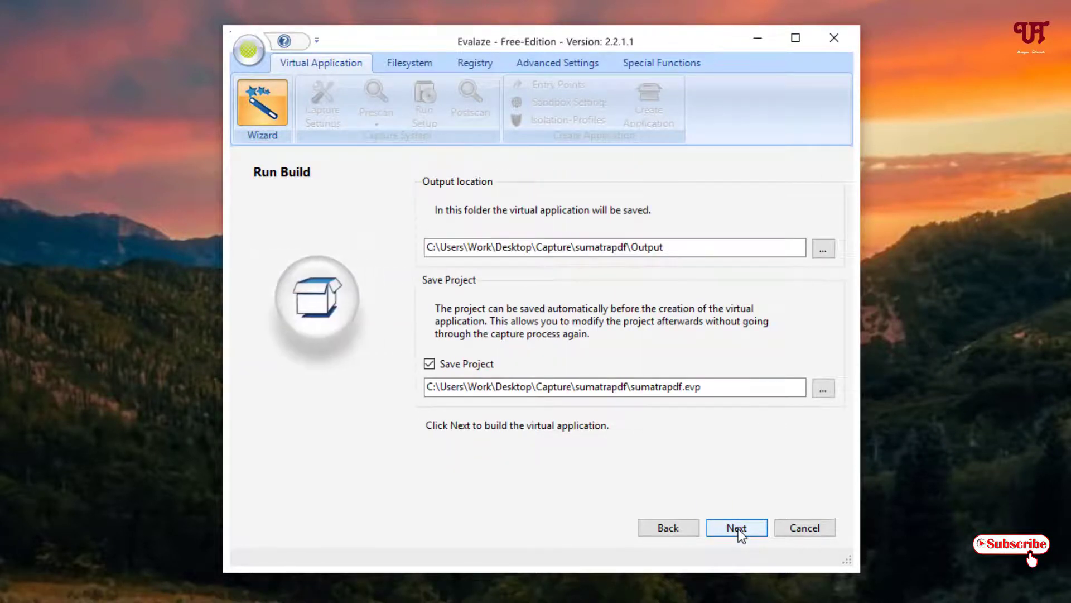
{"action": "left_click", "coordinate": [738, 530]}
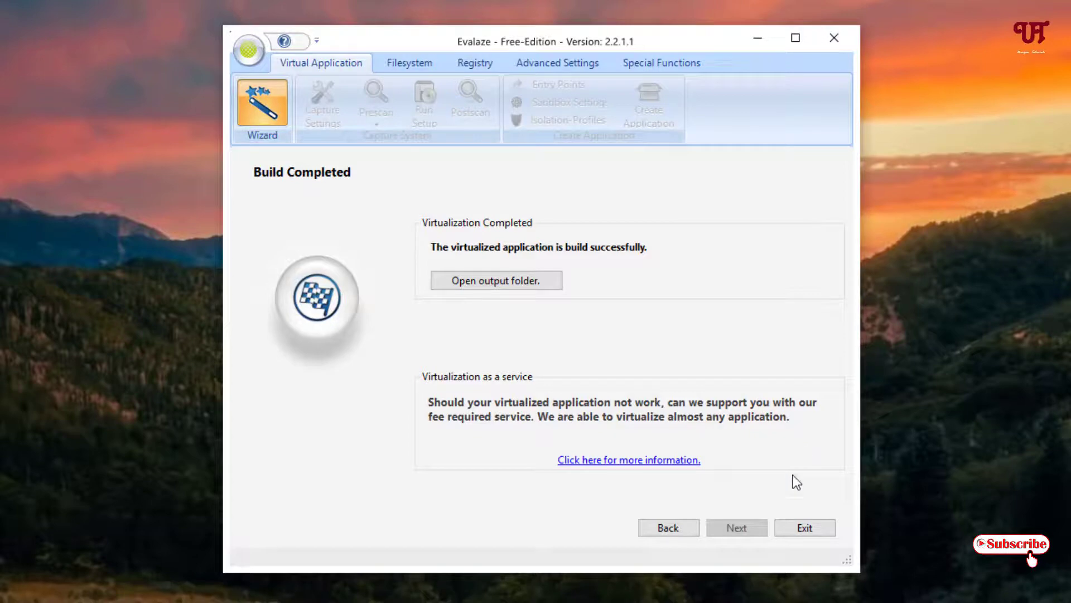
Step: Exit Evalaze and close the minimized SumatraPDF program
{"action": "left_click", "coordinate": [818, 530]}
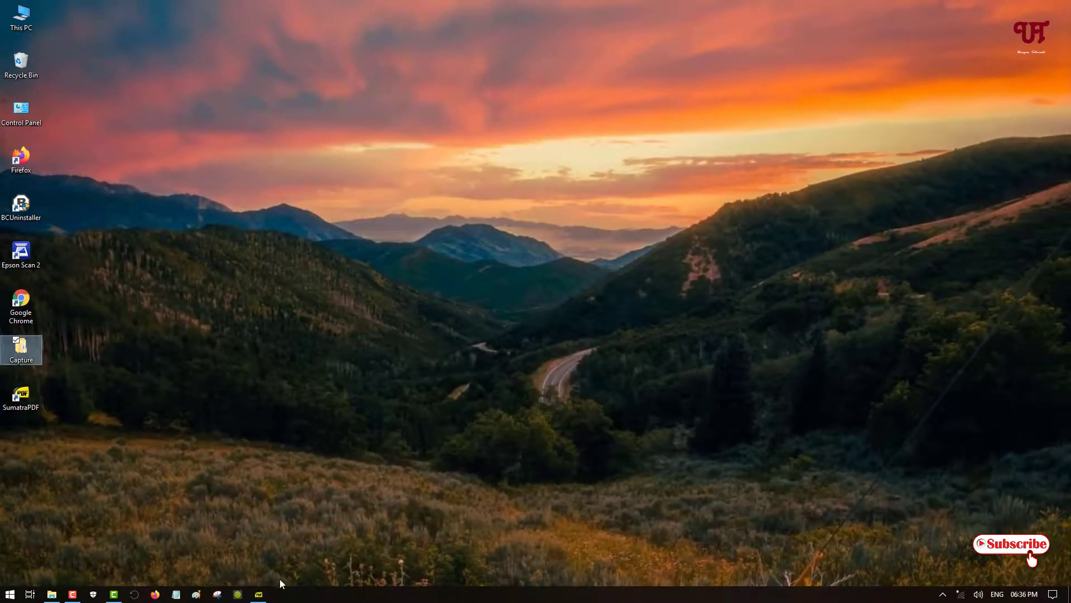
{"action": "left_click", "coordinate": [258, 595]}
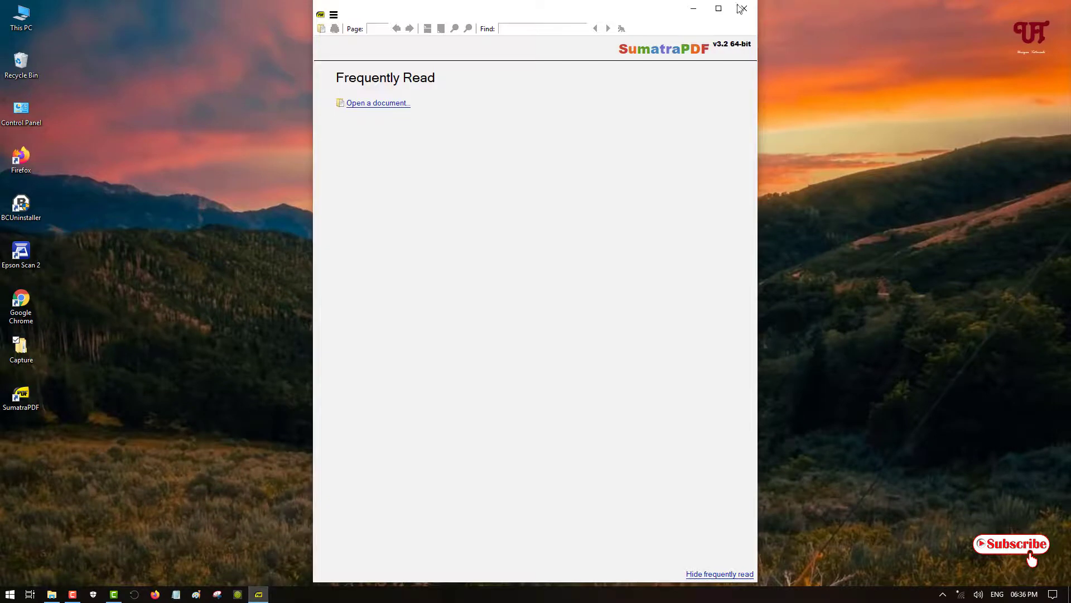
{"action": "left_click", "coordinate": [742, 9]}
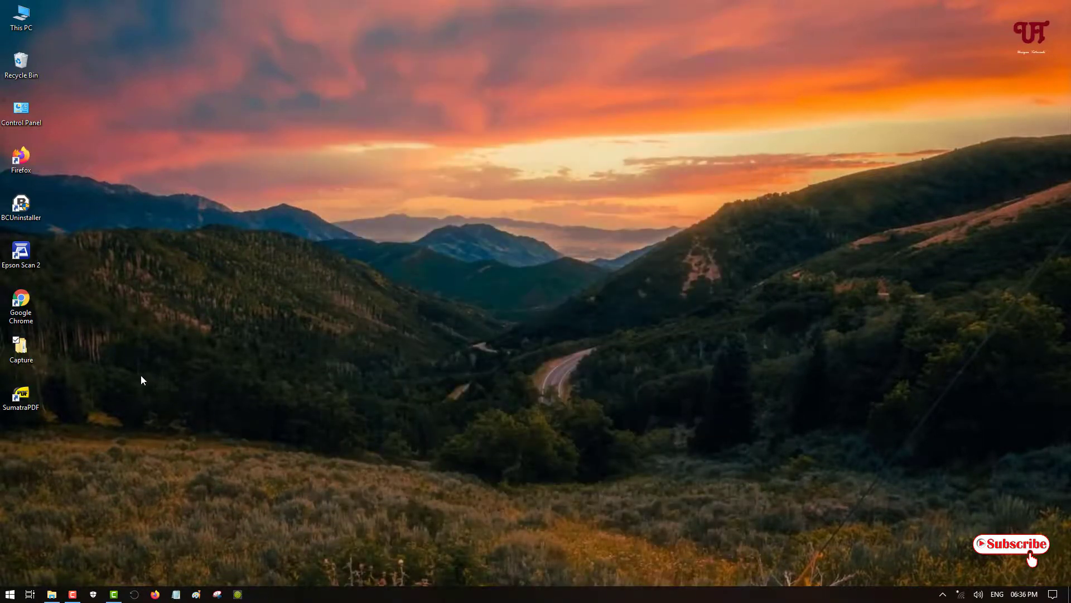
Step: Uninstall SumatraPDF from Programs and Features in Control Panel, closing the uninstaller and the Control Panel window
{"action": "double_click", "coordinate": [21, 113]}
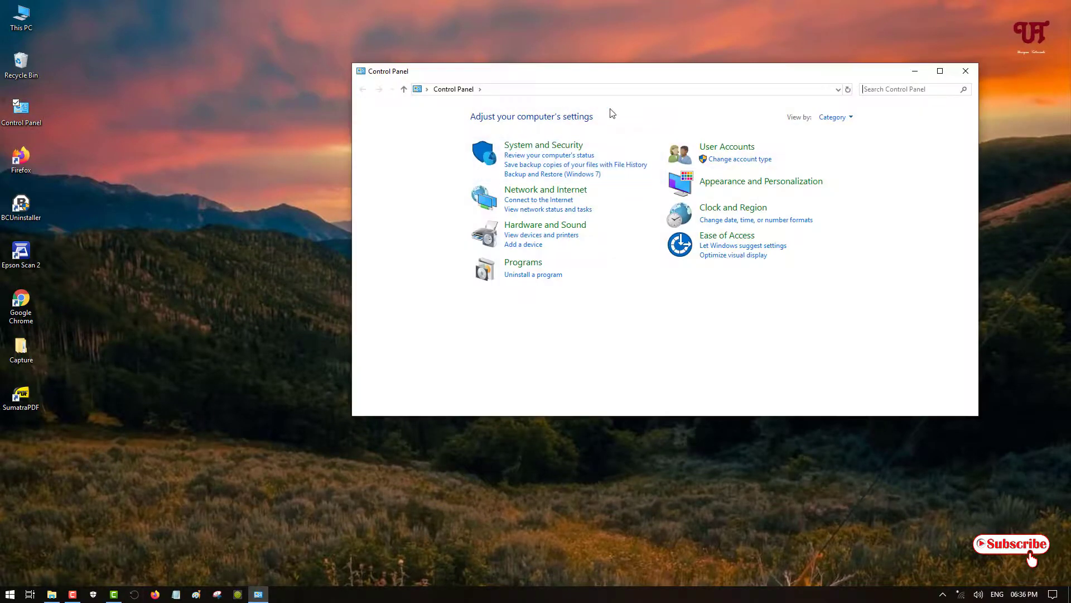
{"action": "left_click", "coordinate": [519, 277]}
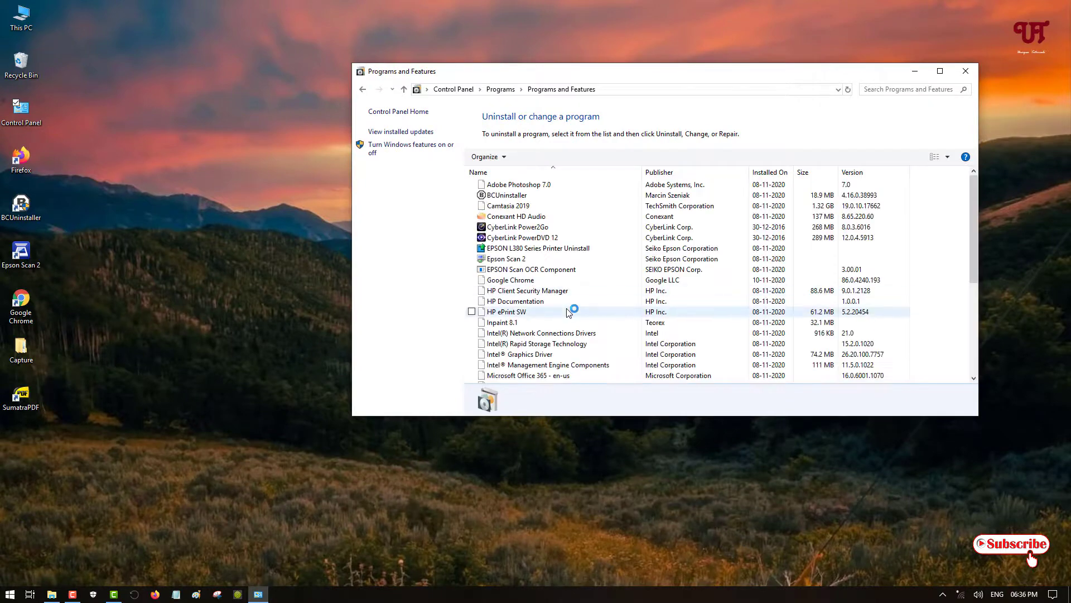
{"action": "scroll", "coordinate": [552, 315], "scroll_direction": "down", "scroll_amount": 4}
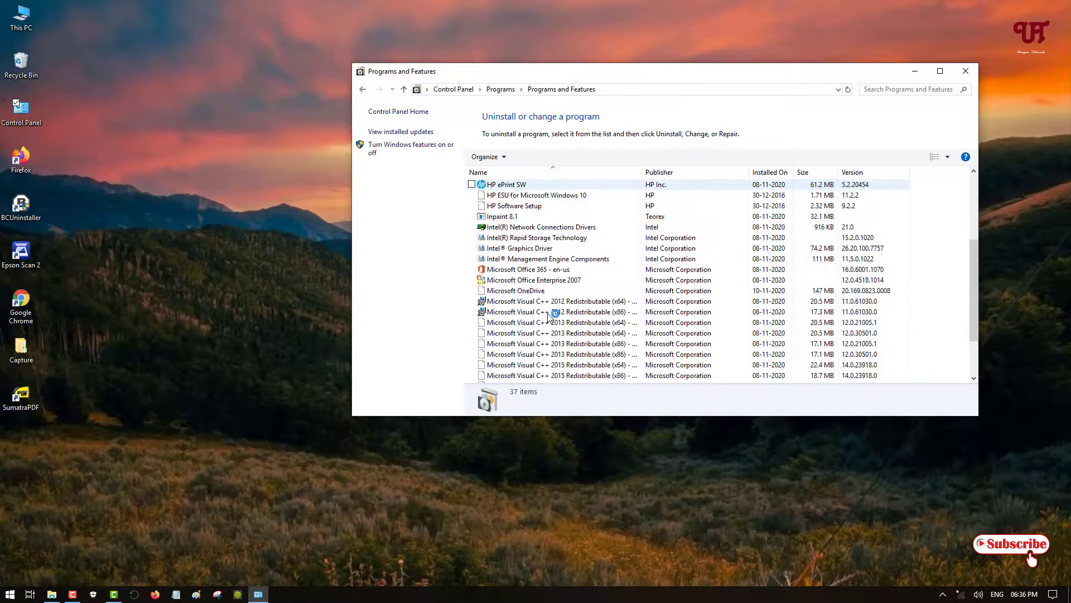
{"action": "scroll", "coordinate": [524, 334], "scroll_direction": "down", "scroll_amount": 5}
{"action": "left_click", "coordinate": [501, 358]}
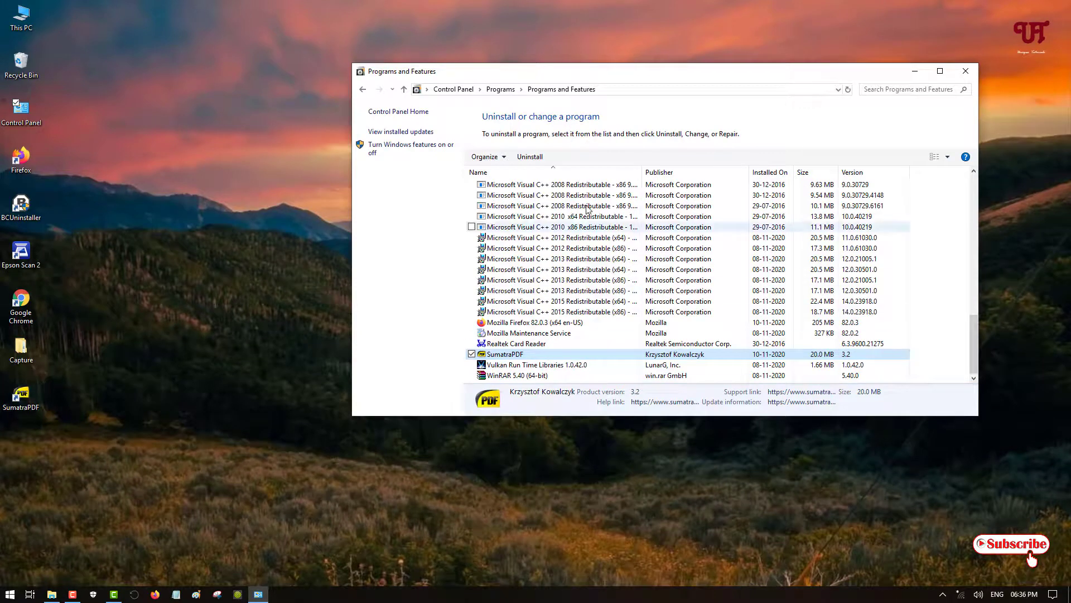
{"action": "left_click", "coordinate": [528, 157]}
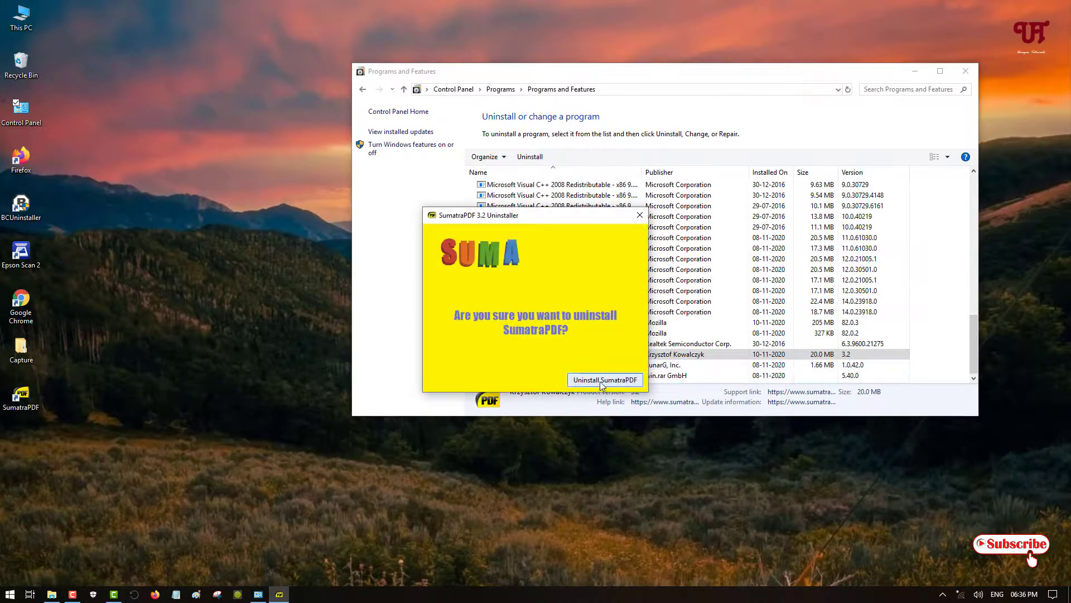
{"action": "left_click", "coordinate": [600, 382]}
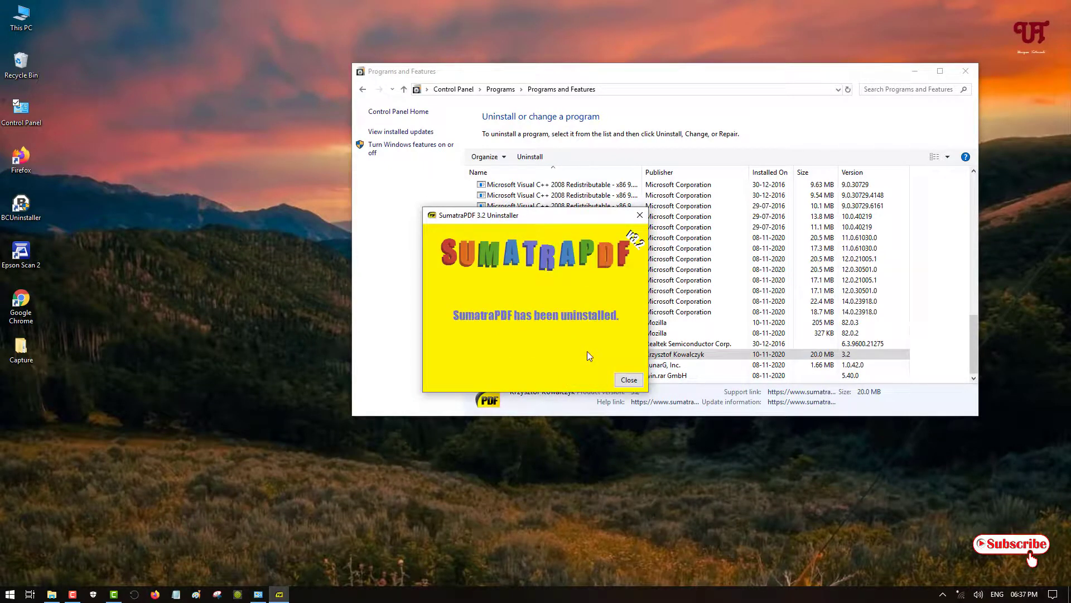
{"action": "left_click", "coordinate": [629, 381]}
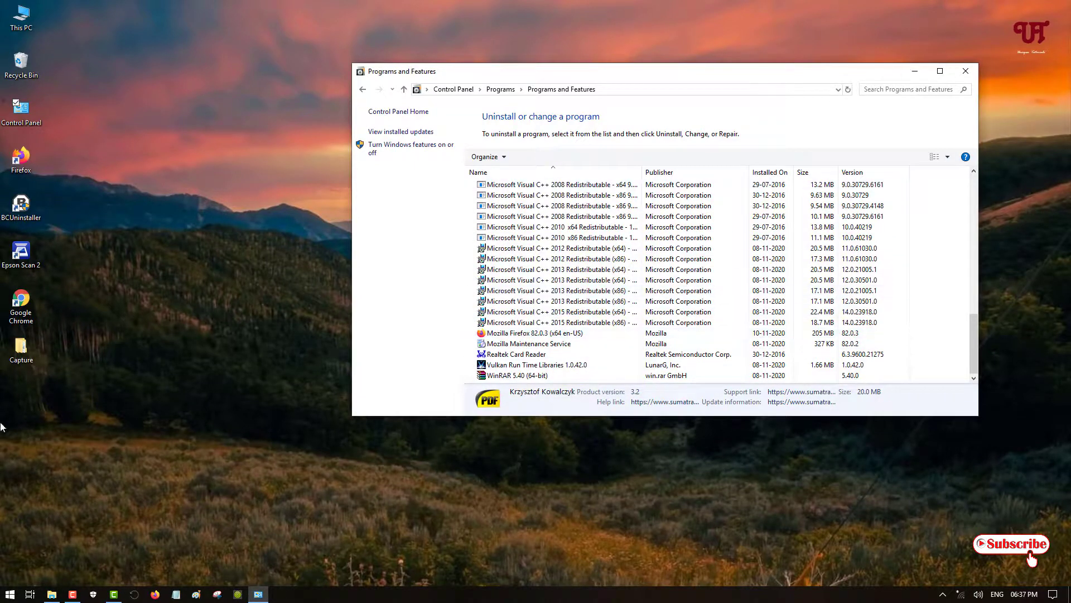
{"action": "left_click", "coordinate": [966, 70]}
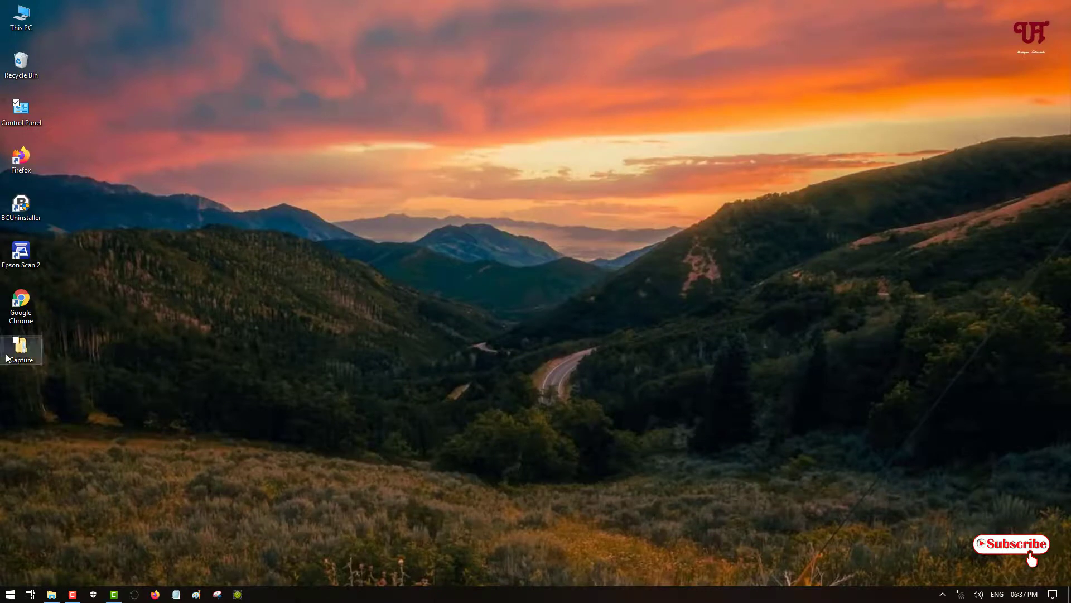
Step: Open the Output folder inside the sumatrapdf folder of the desktop's Capture folder
{"action": "double_click", "coordinate": [25, 361]}
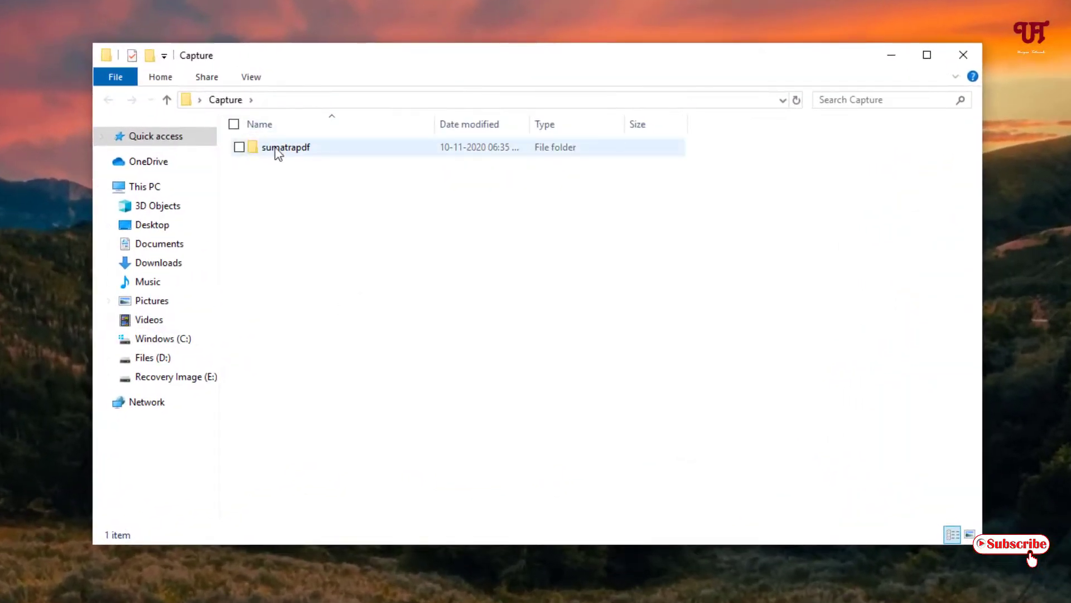
{"action": "double_click", "coordinate": [276, 149]}
{"action": "scroll", "coordinate": [420, 462], "scroll_direction": "down", "scroll_amount": 6}
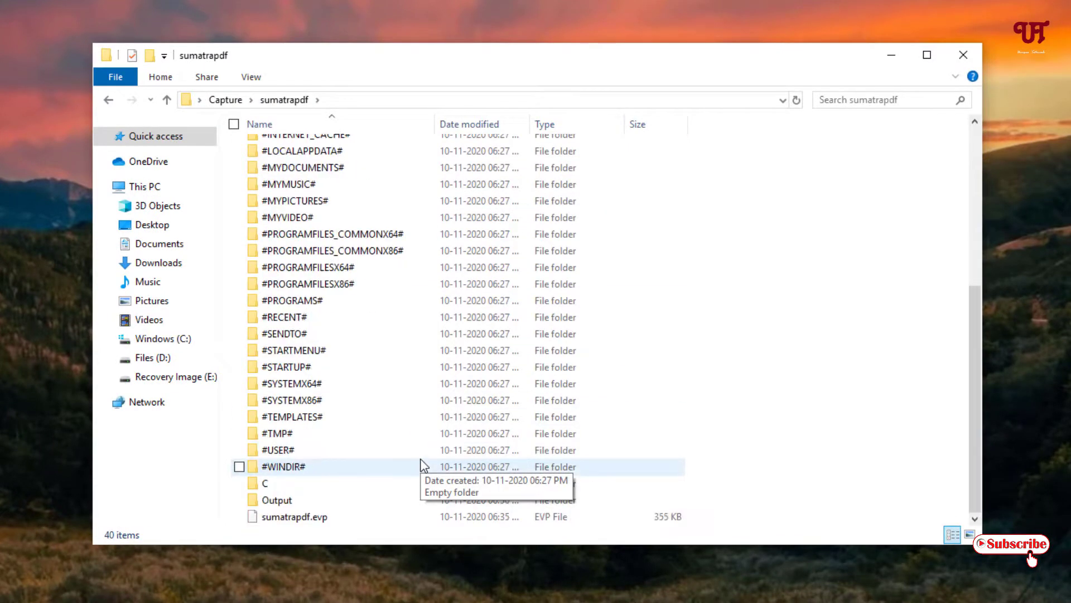
{"action": "double_click", "coordinate": [278, 500]}
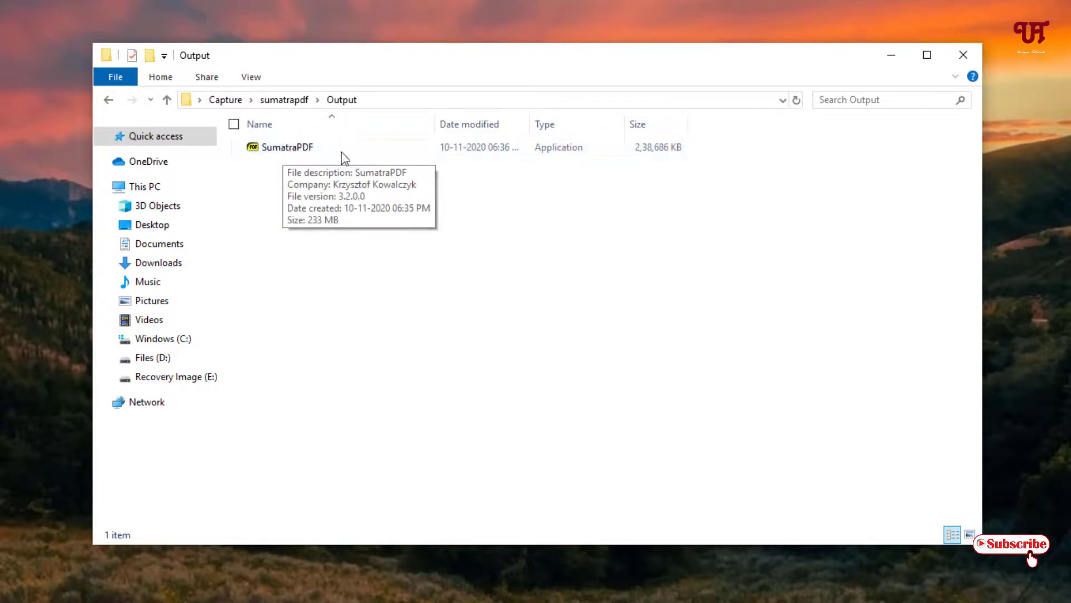
Step: Test the virtualized SumatraPDF by launching it without deleting the old sandbox, moving its window aside, and closing it
{"action": "left_click", "coordinate": [284, 159]}
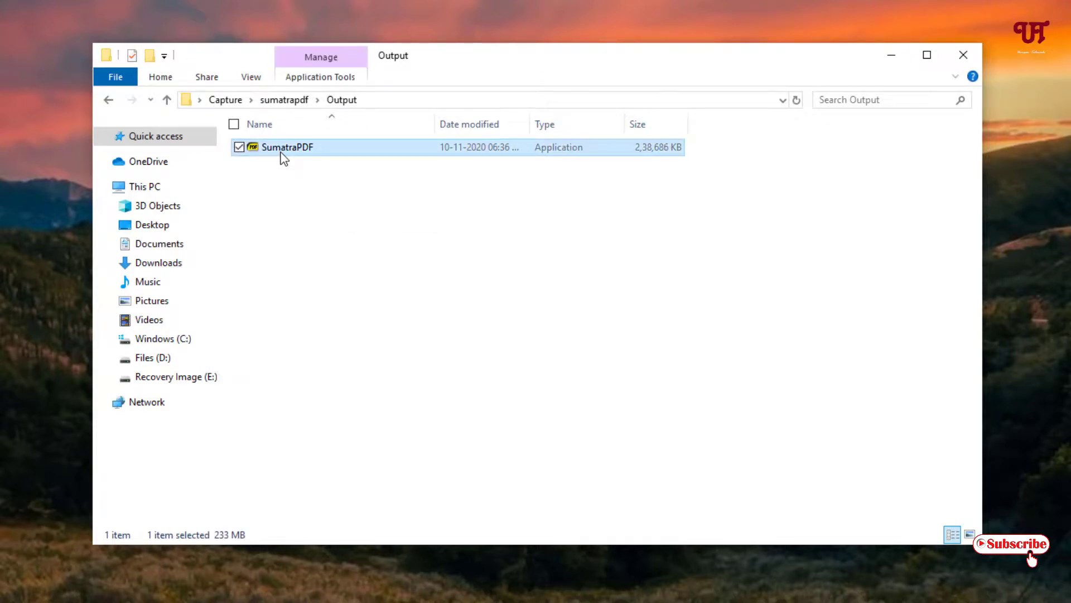
{"action": "double_click", "coordinate": [284, 159]}
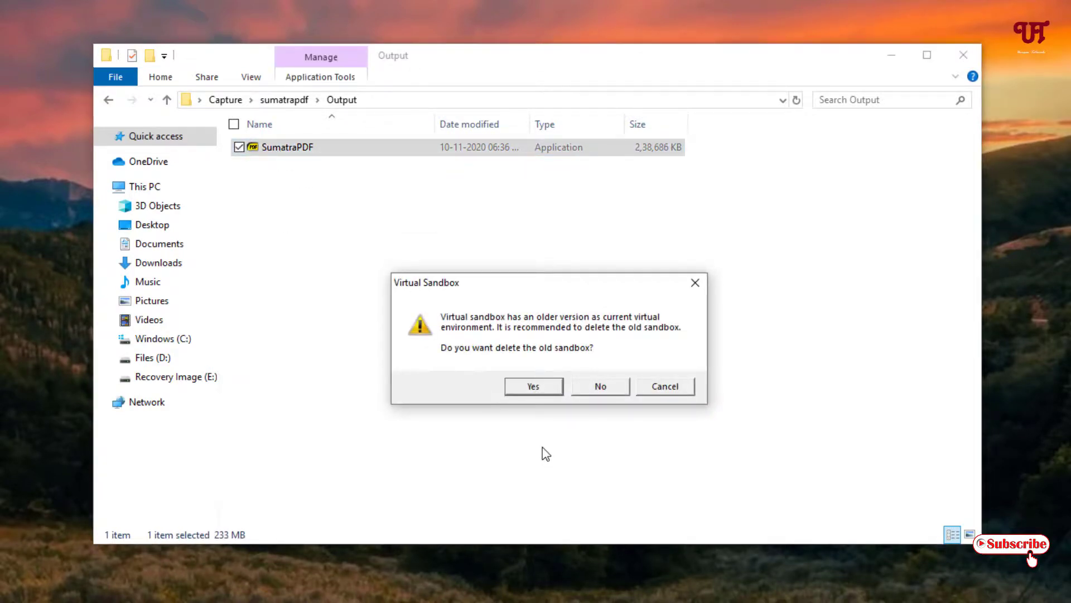
{"action": "left_click", "coordinate": [597, 391]}
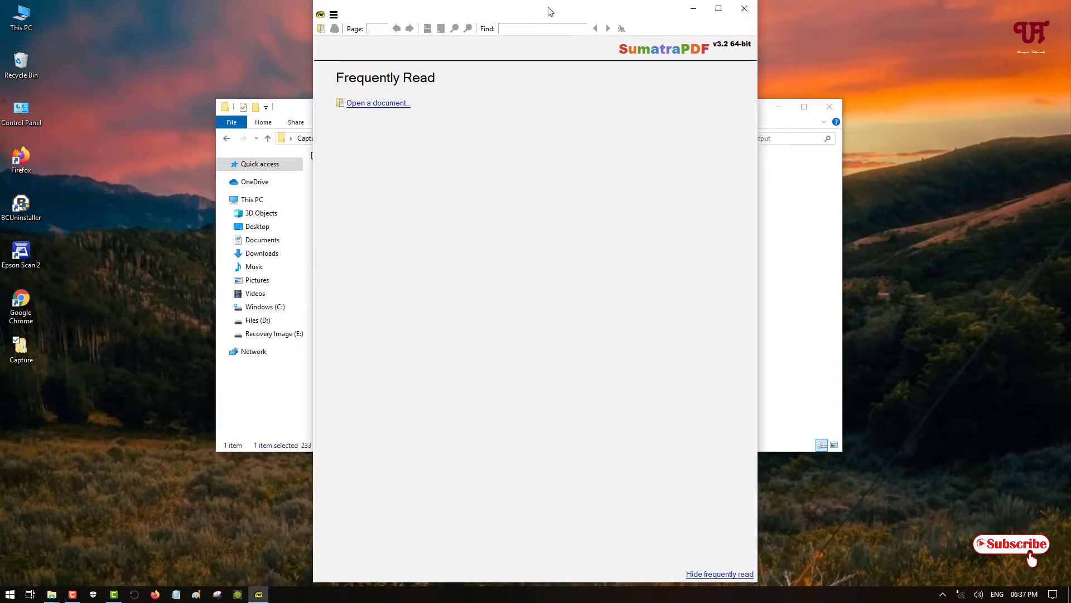
{"action": "left_click_drag", "start_coordinate": [548, 12], "coordinate": [614, 43]}
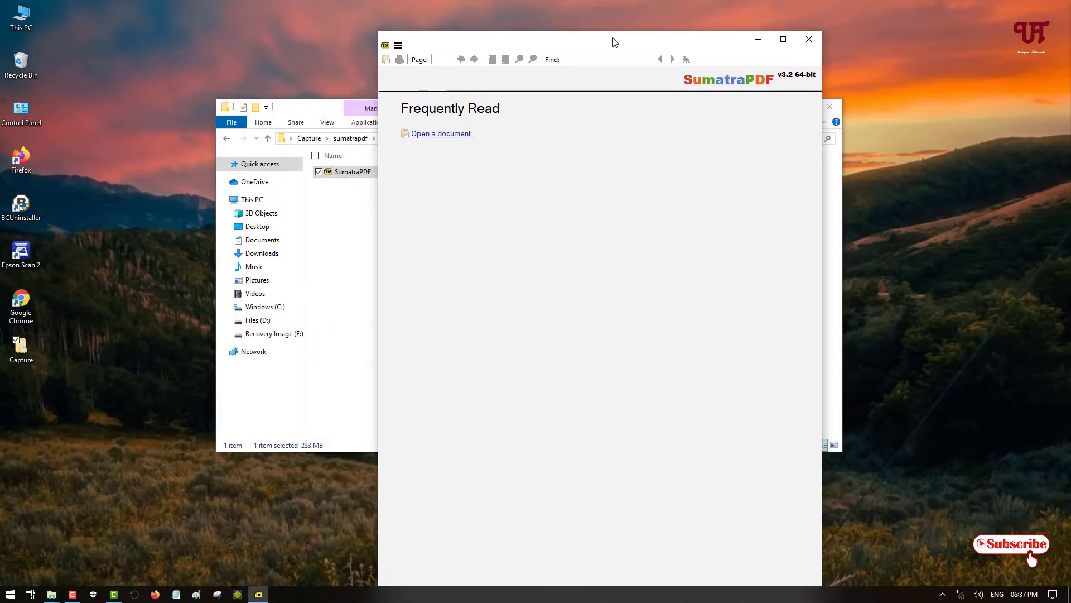
{"action": "left_click", "coordinate": [810, 42]}
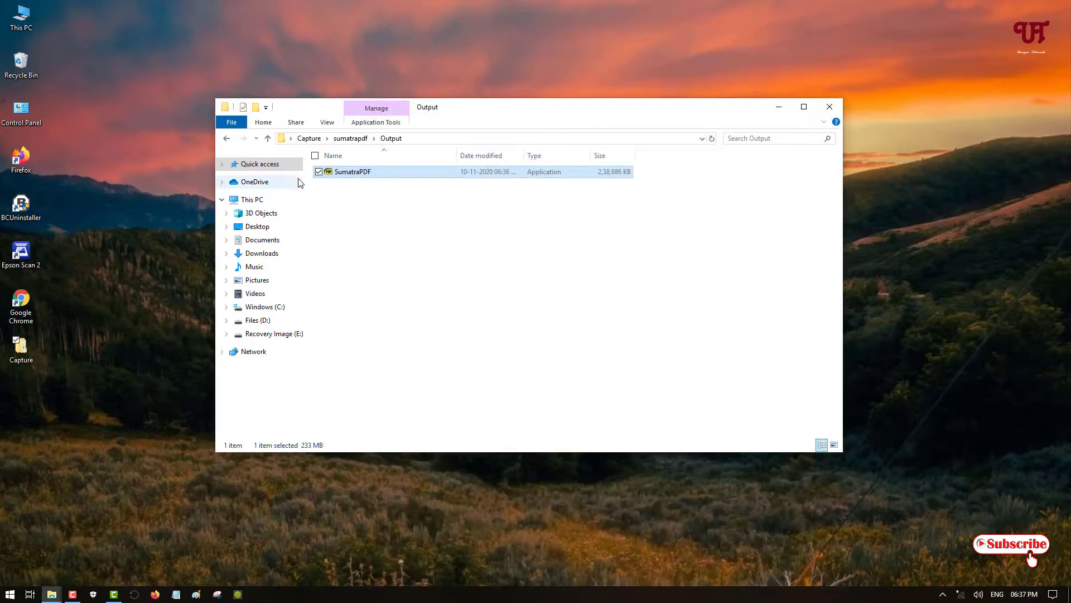